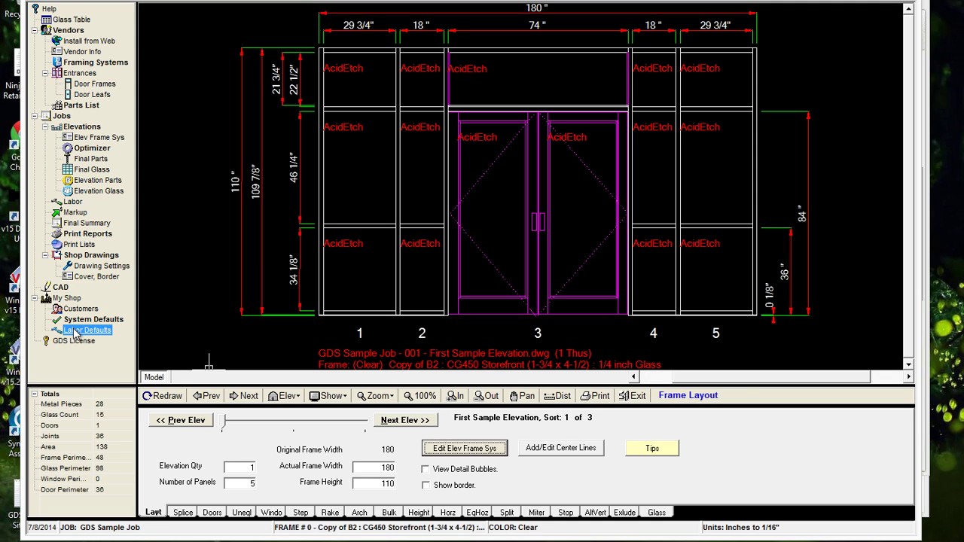
Open the frame labor defaults, review the frame types and their hourly rates, and close them again
left_click(77, 335)
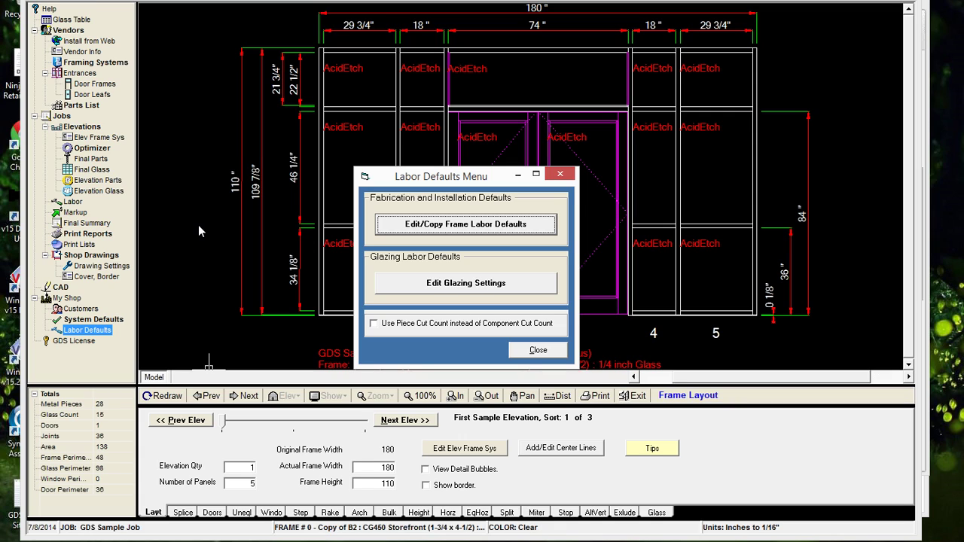
left_click(517, 226)
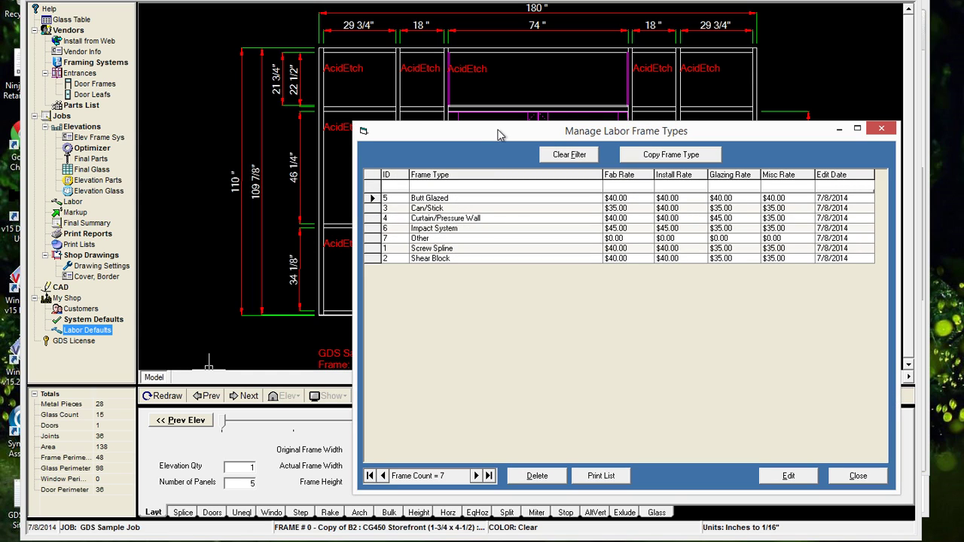
left_click_drag(500, 134, 371, 91)
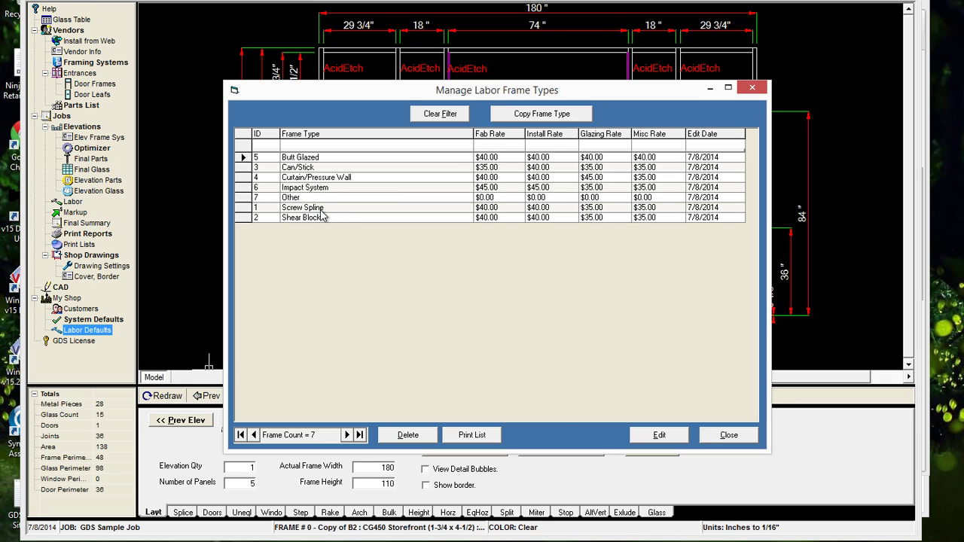
left_click(726, 437)
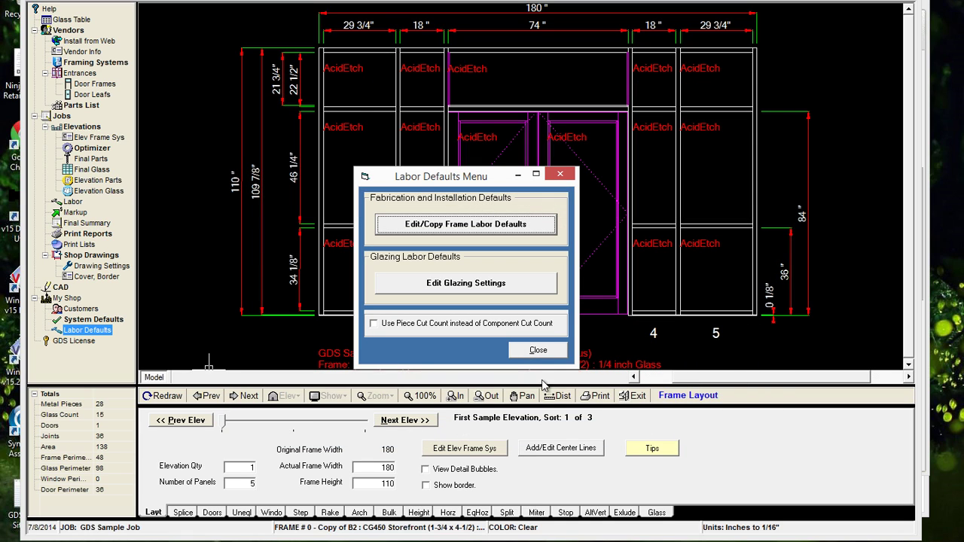
left_click(539, 350)
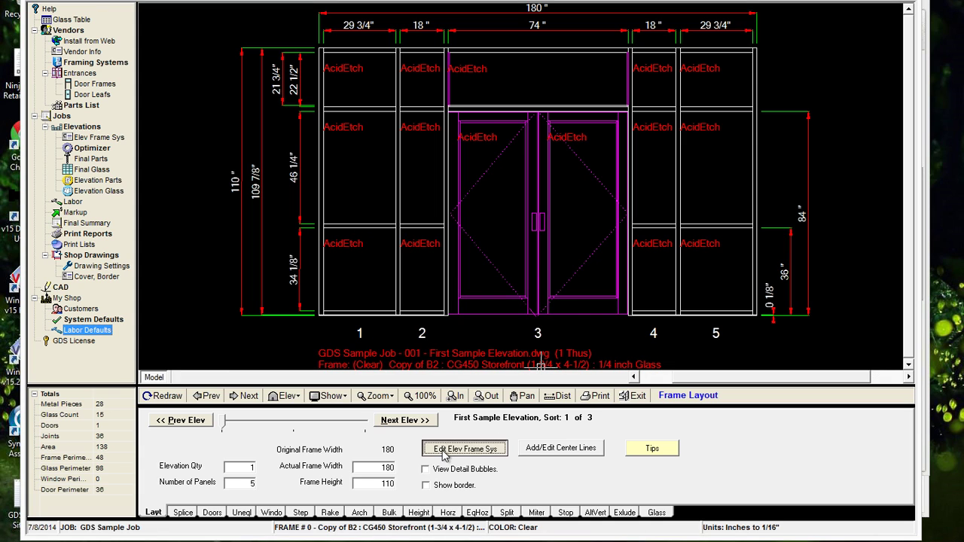
Check the available frame types in the first elevation's framing system settings and leave without making changes
left_click(447, 450)
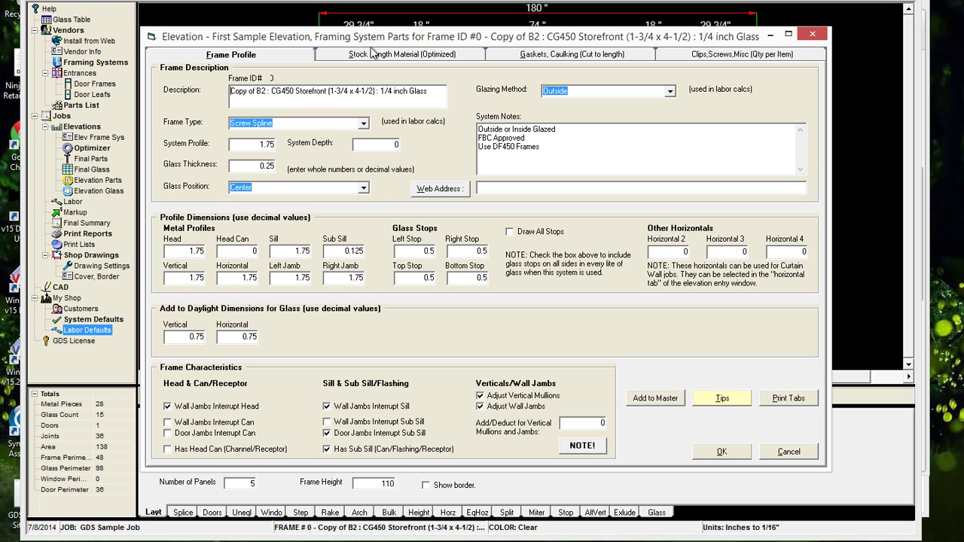
left_click(365, 125)
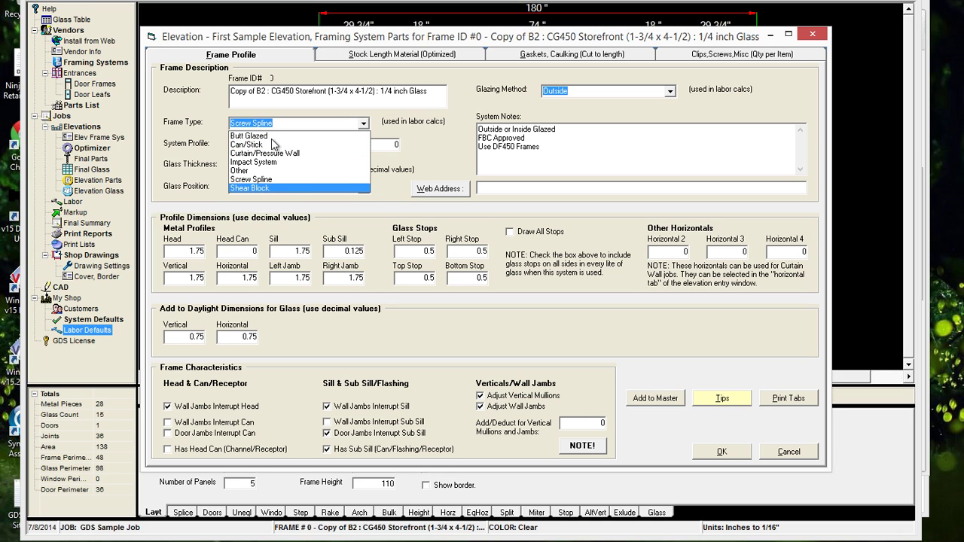
left_click(427, 142)
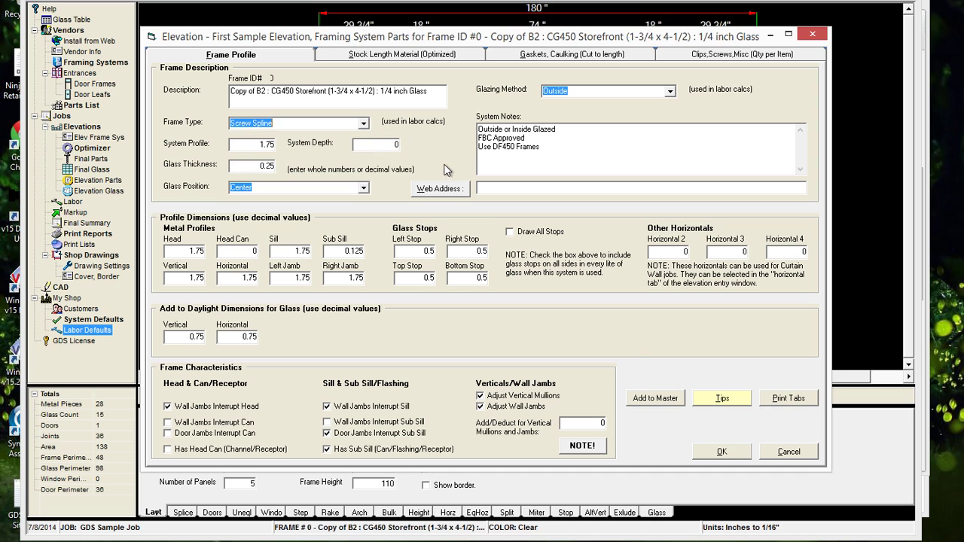
left_click(781, 452)
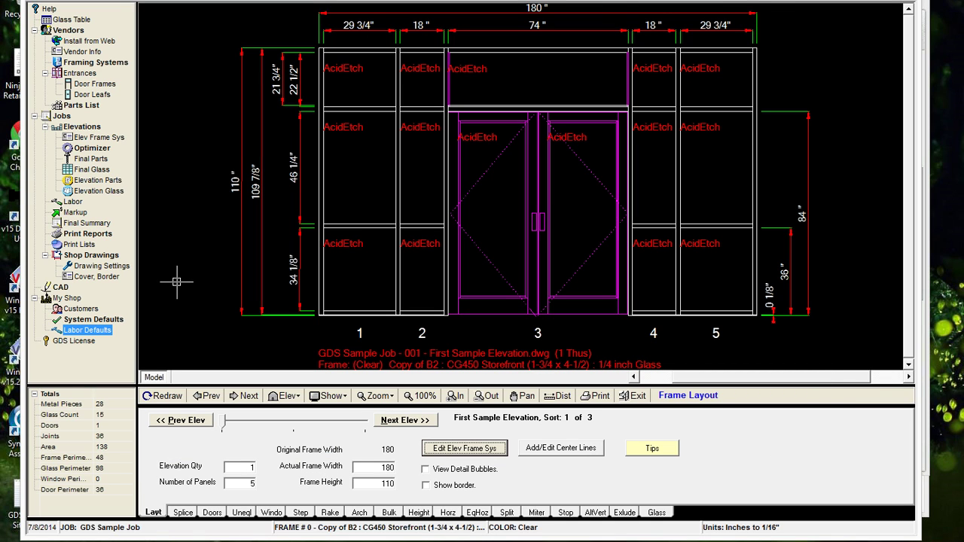
Copy the Butt Glazed labor frame type to a new frame type in the frame labor defaults
left_click(96, 331)
left_click(494, 228)
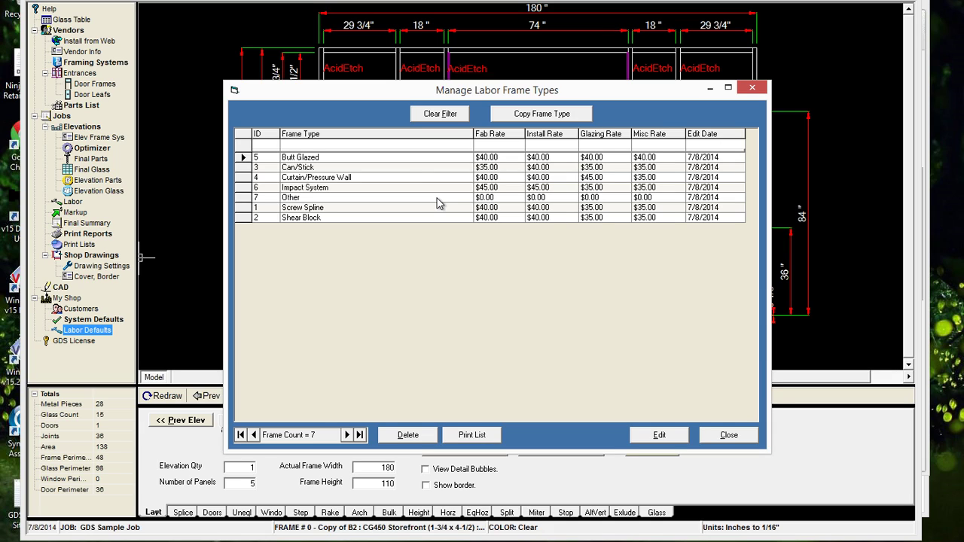
left_click(530, 117)
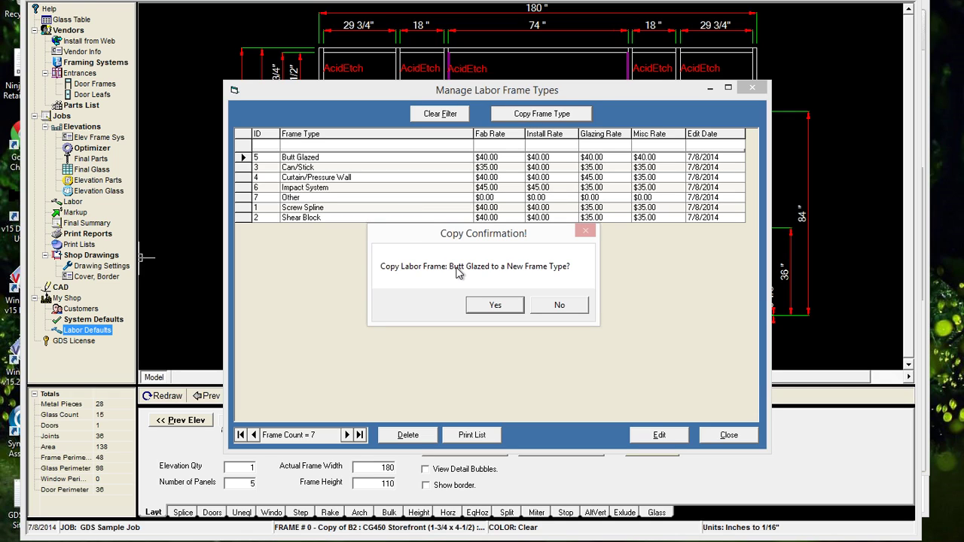
left_click(485, 310)
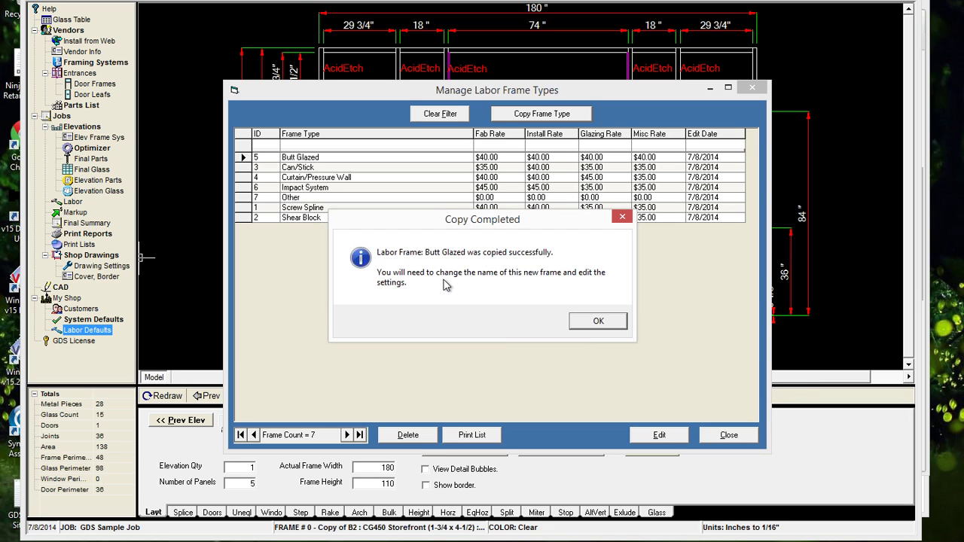
left_click(598, 321)
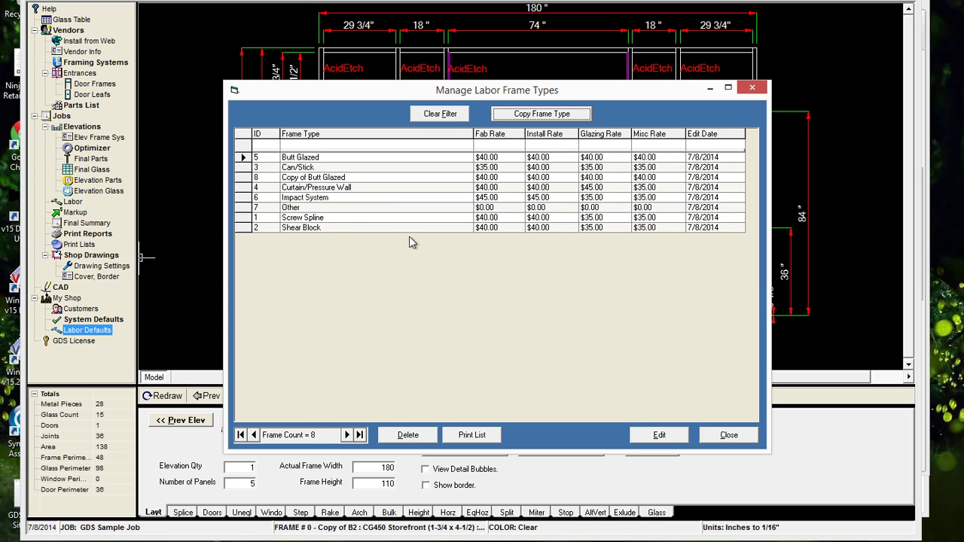
Rename the copied labor frame type to "Louvered Panels" and open its labor hours and rates for editing
left_click(315, 178)
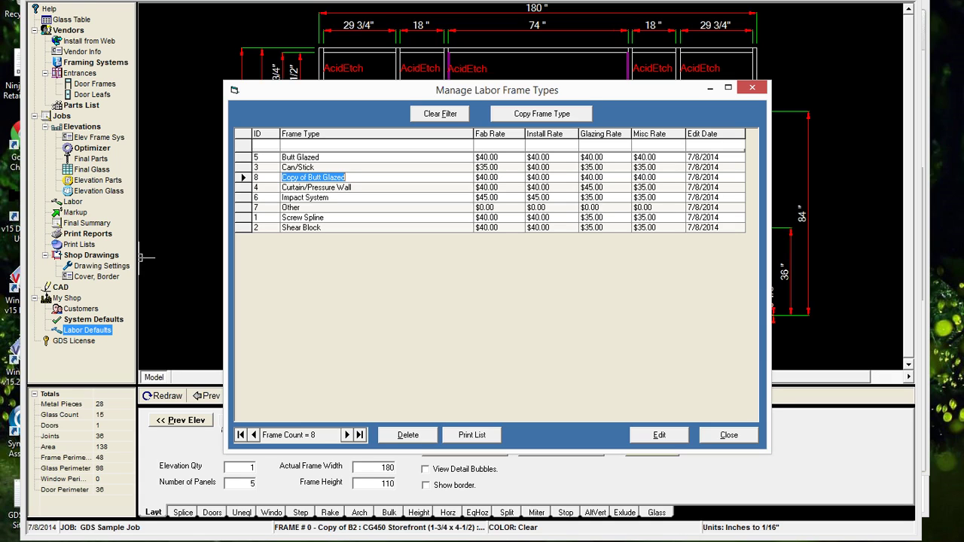
type("Louvered")
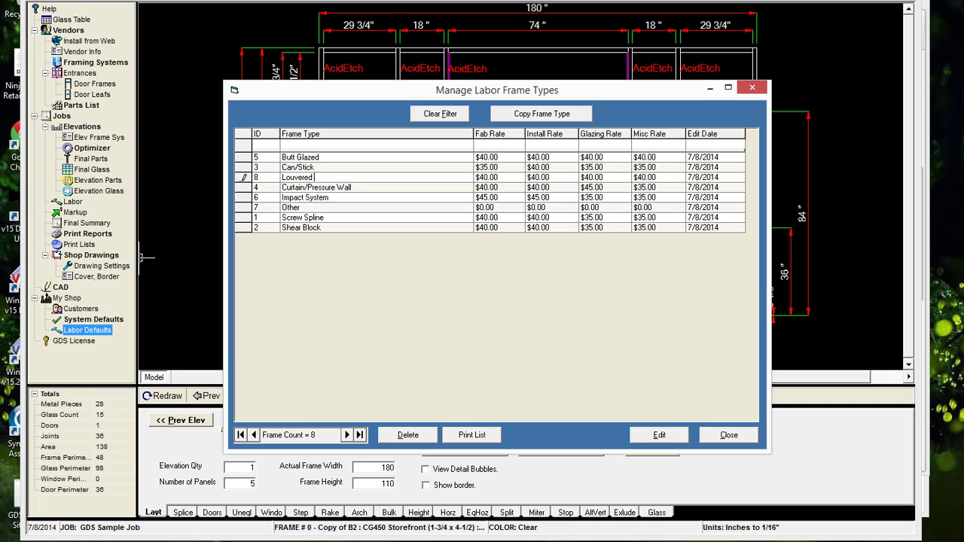
type(" Panels")
left_click(655, 435)
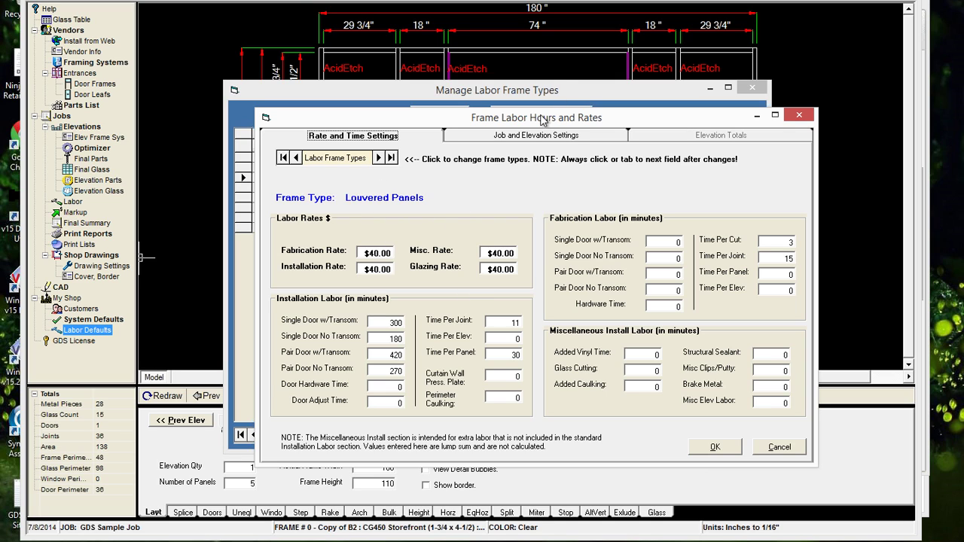
Examine the Louvered Panels labor rates, installation and fabrication times, and general job-related labor charges
left_click_drag(482, 124, 445, 100)
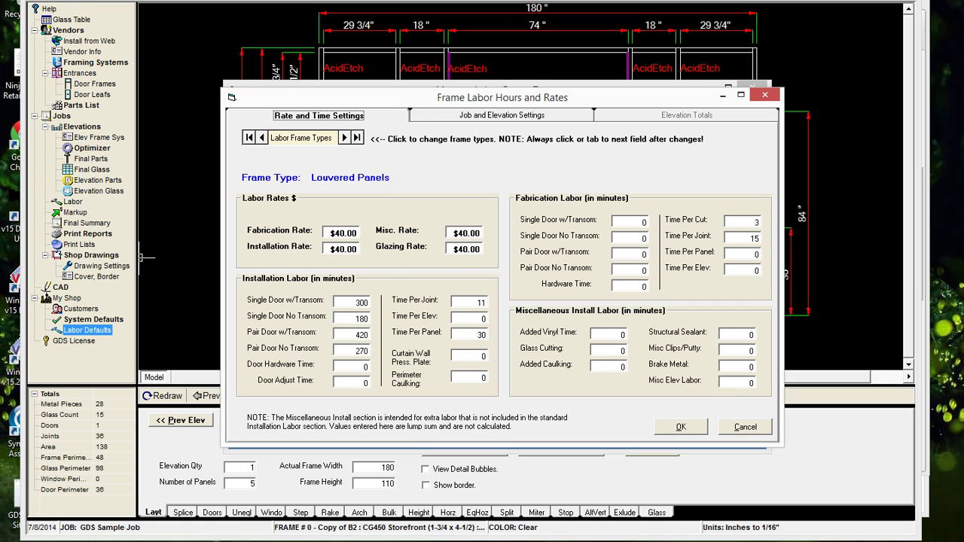
key("Tab")
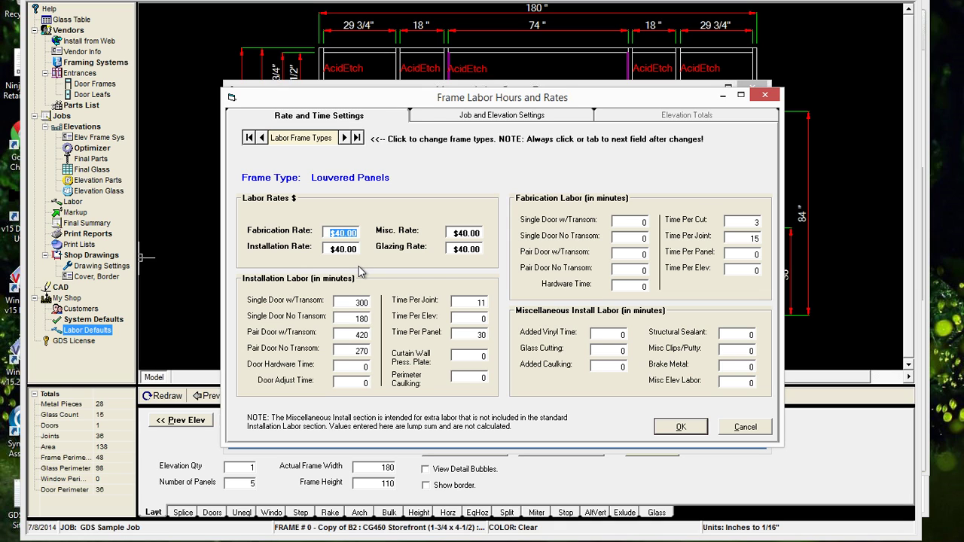
left_click_drag(409, 107, 429, 283)
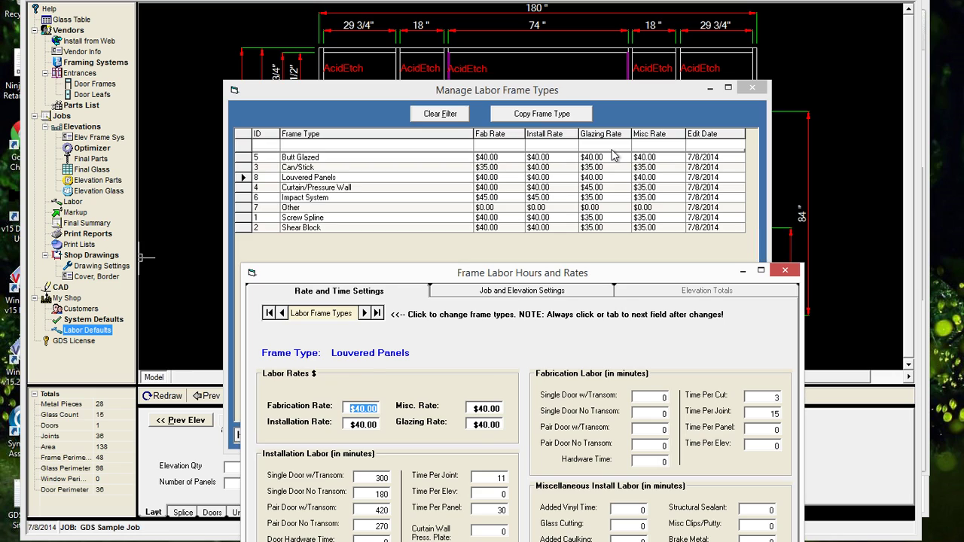
left_click_drag(611, 150, 604, 86)
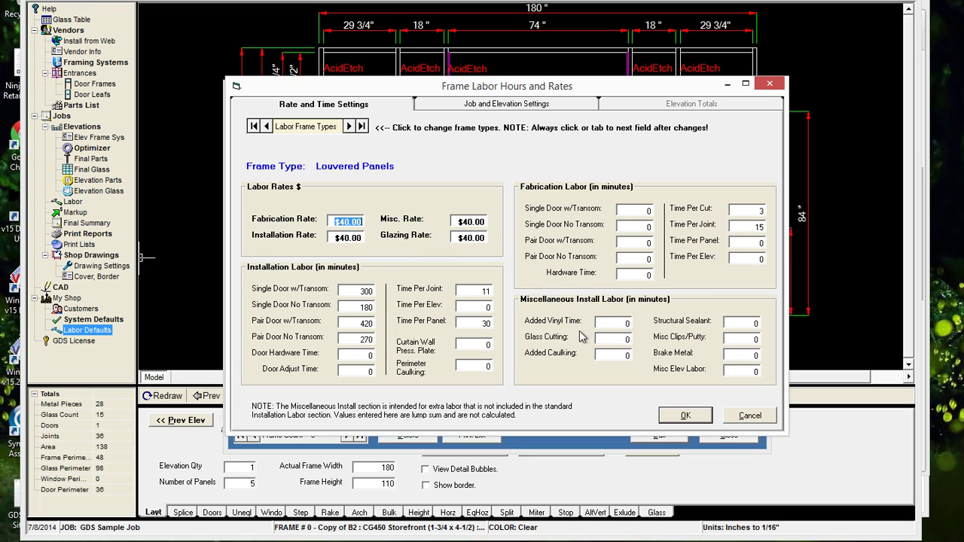
mouse_move(582, 354)
left_click(508, 106)
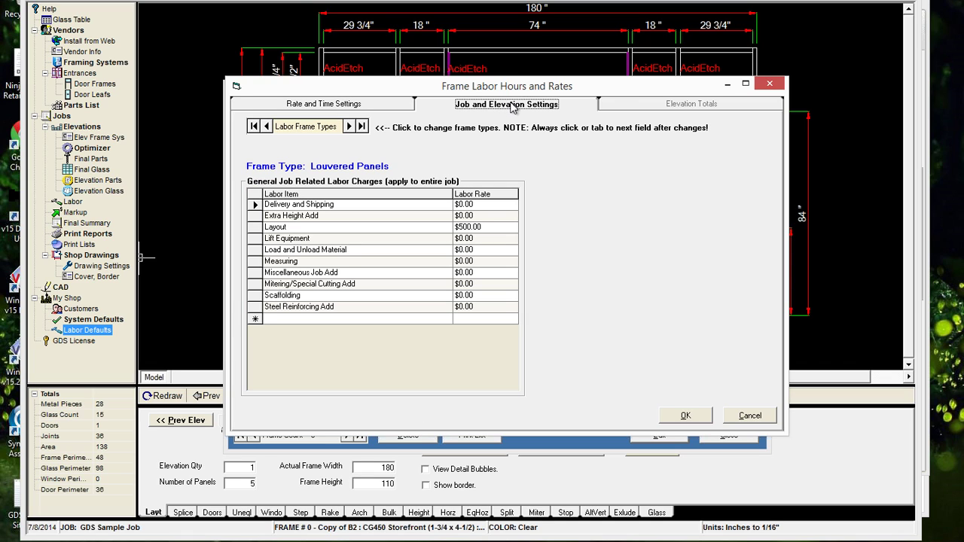
left_click(362, 109)
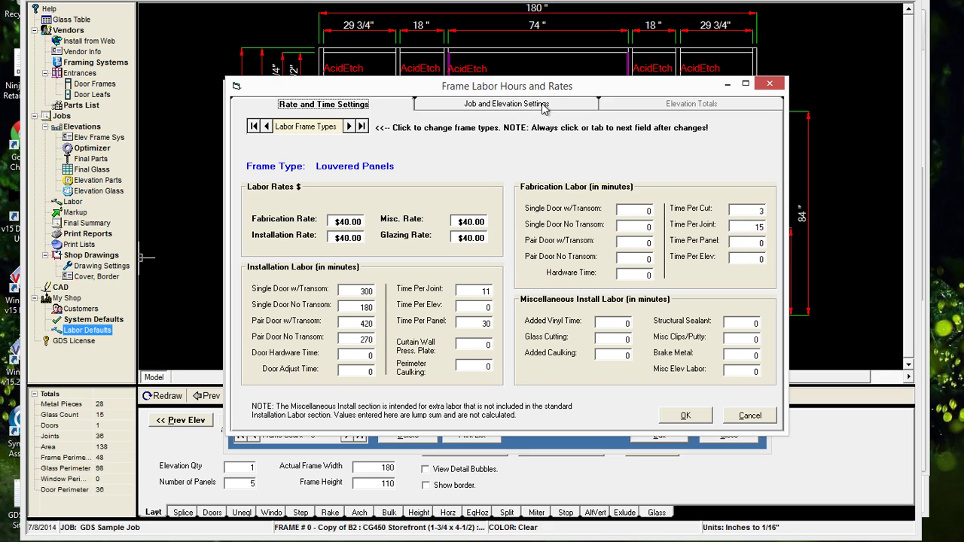
left_click(544, 107)
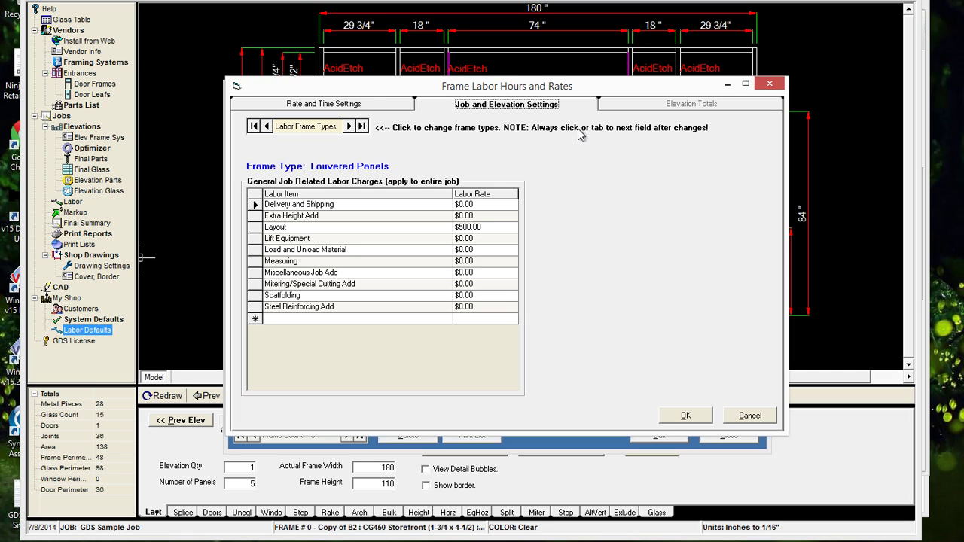
left_click(368, 104)
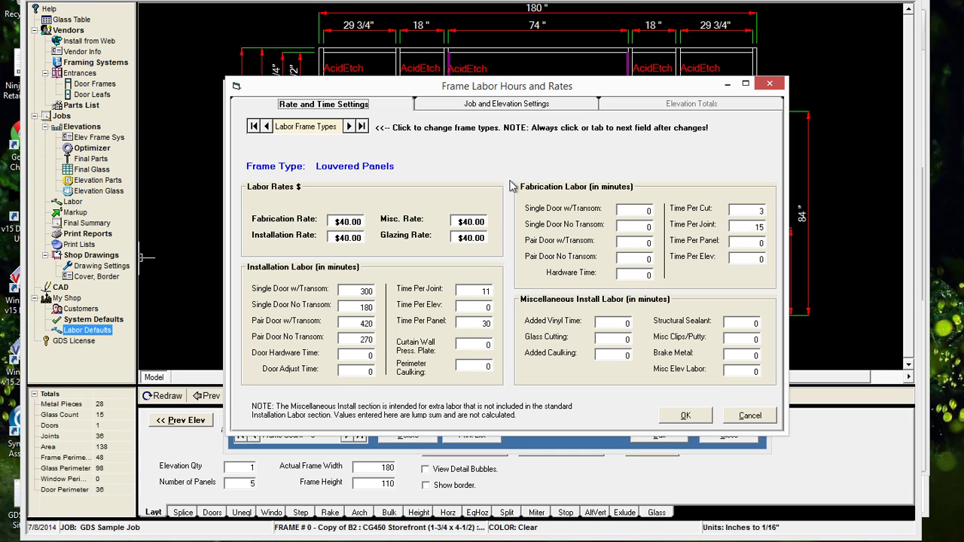
Set the Louvered Panels installation labor to 10 minutes per joint and 35 minutes per panel
mouse_move(624, 388)
double_click(485, 291)
type("10")
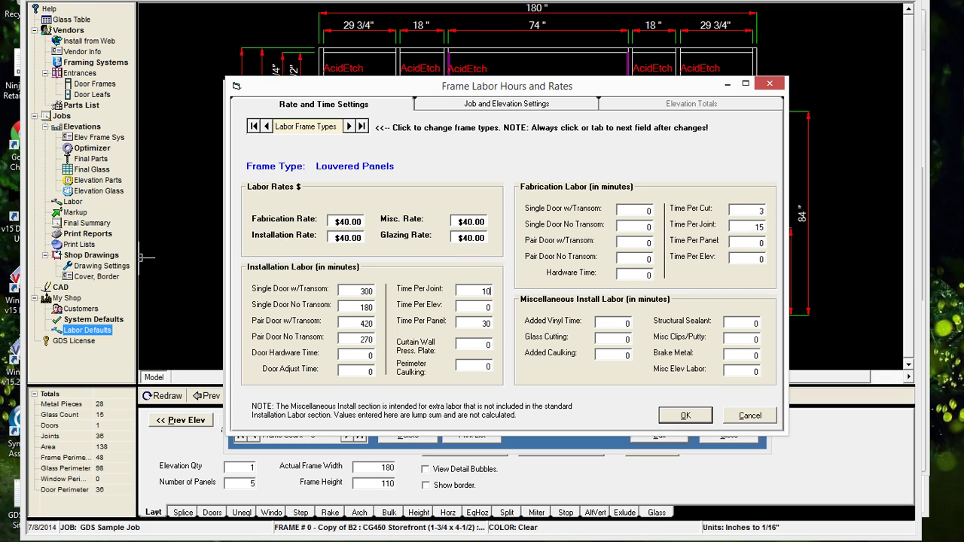
double_click(486, 323)
type("35")
Set the installation labor to 30 minutes per elevation and 20 minutes per panel
left_click(536, 122)
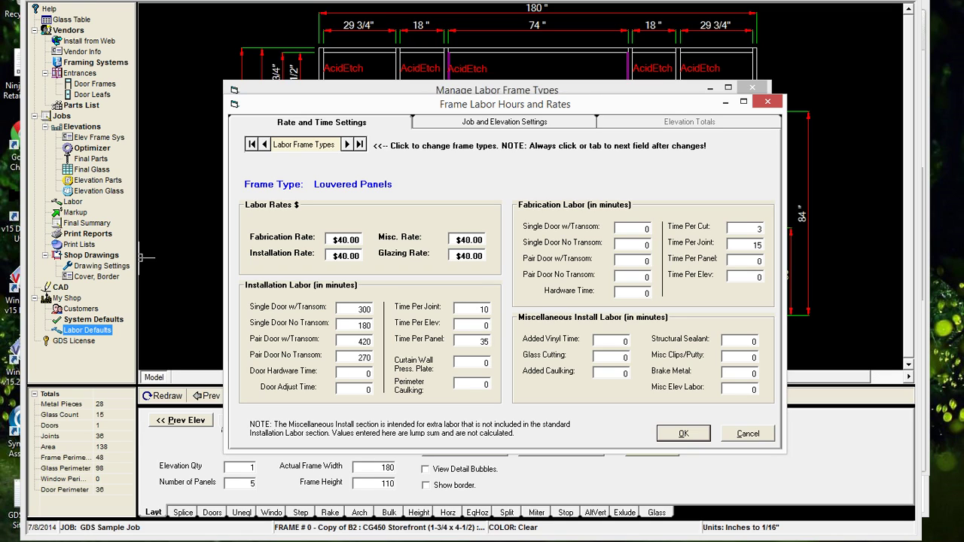
type("3")
key("Tab")
type("20")
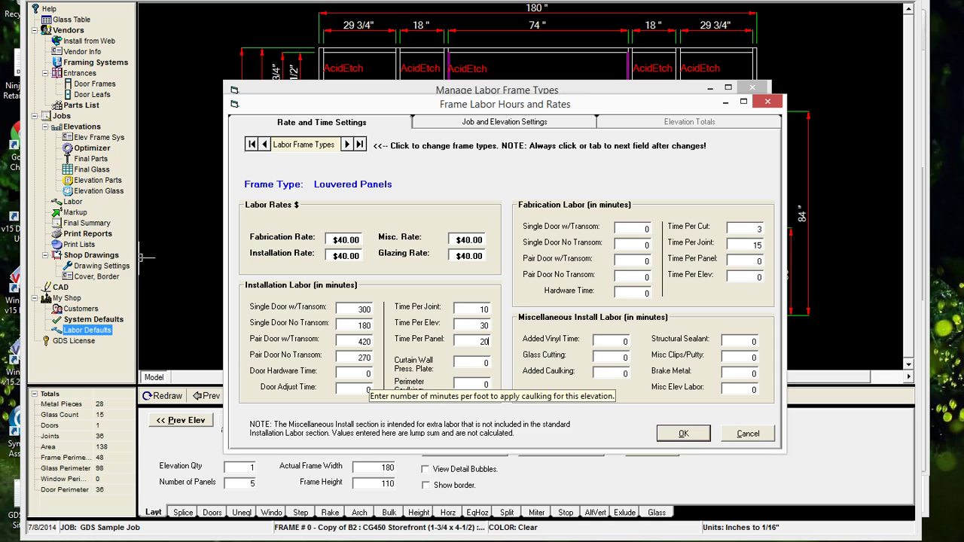
key("Tab")
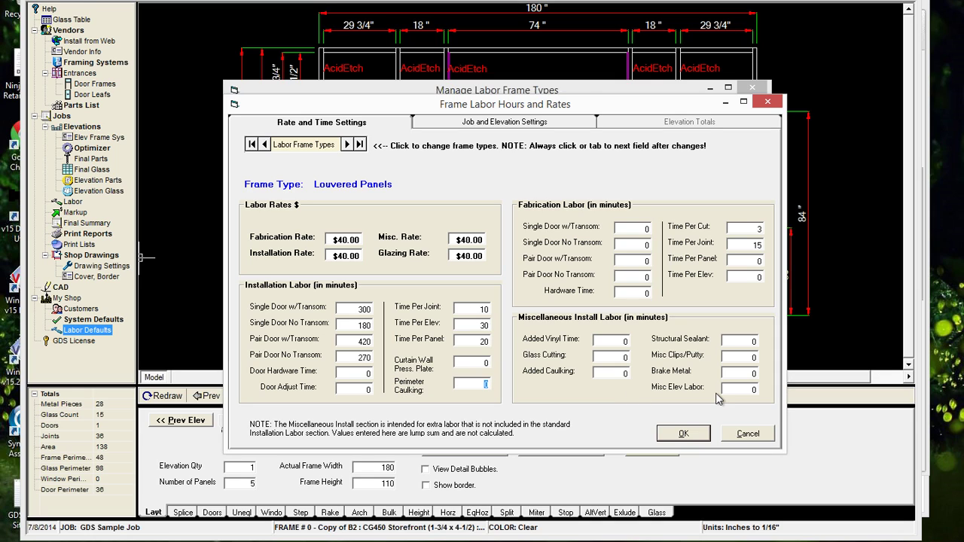
Set the installation perimeter caulking time to 0.50 minutes per foot
type("1")
key("BackSpace")
type("0.50")
key("shift+Tab")
Set the Louvered Panels fabrication time per joint to 2 minutes
mouse_move(609, 299)
left_click(757, 245)
type("2")
key("Tab")
type("2")
Set the fabrication labor to 20 minutes per panel and 60 minutes per elevation
double_click(759, 260)
type("15")
key("BackSpace")
key("BackSpace")
type("20")
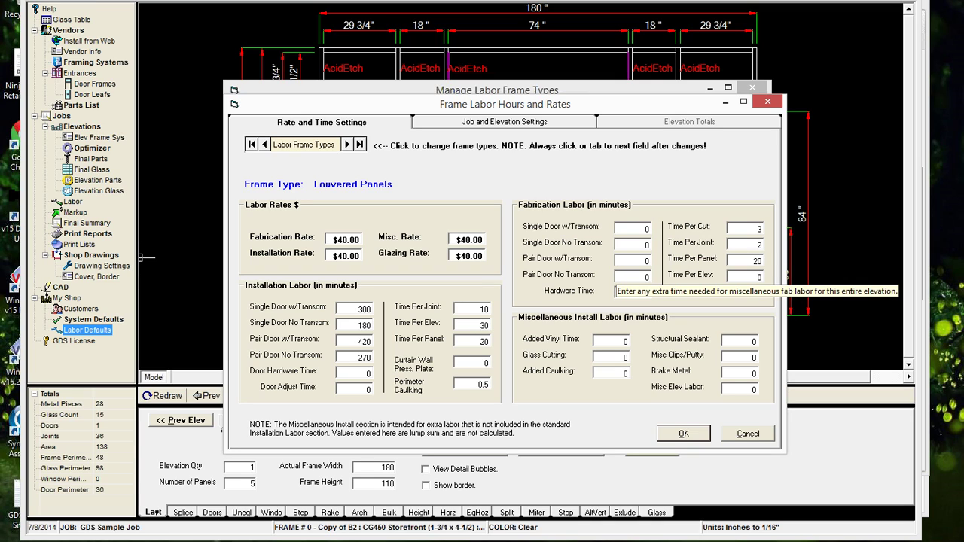
key("Tab")
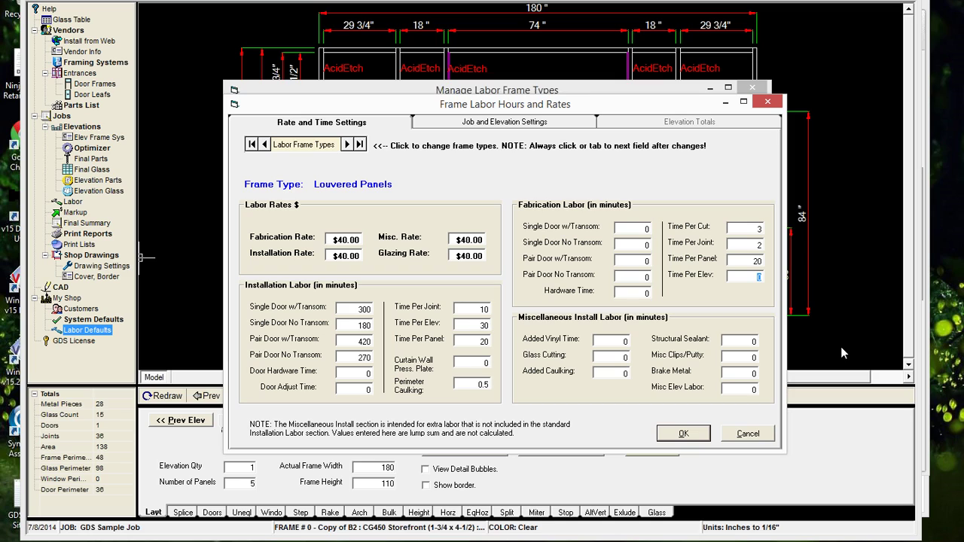
type("60")
Add a "Truck Rental" item at $500 to the general job-related labor charges and return to the rate and time settings
left_click(435, 125)
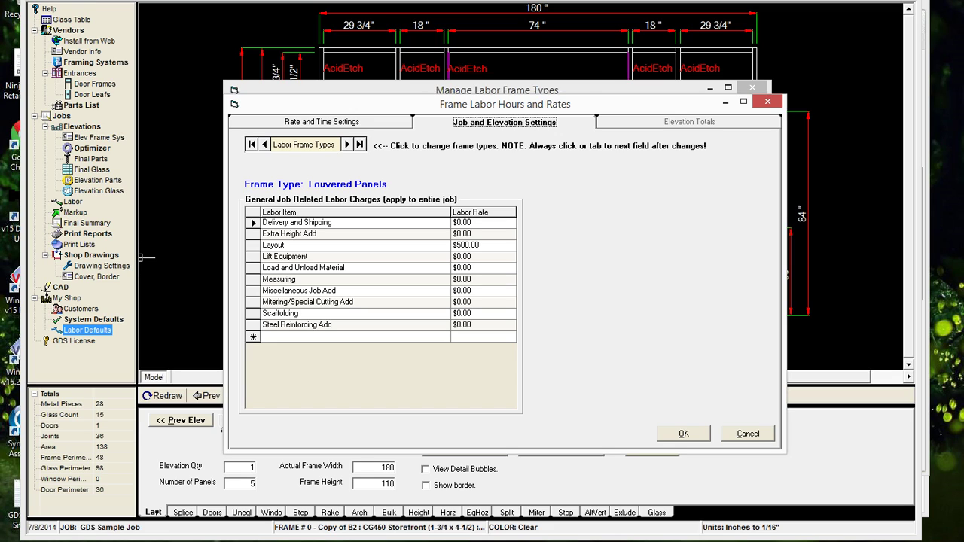
key("Tab")
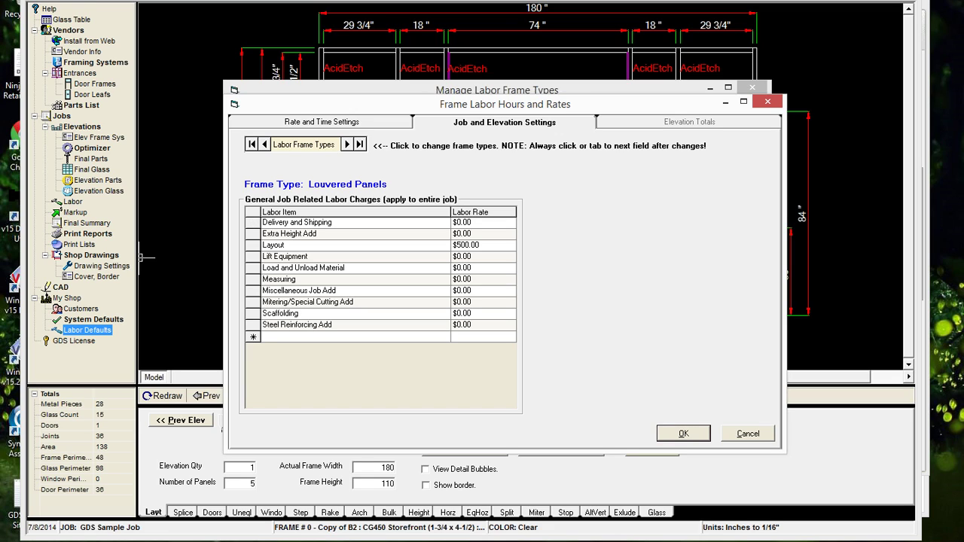
type("Truck Rental")
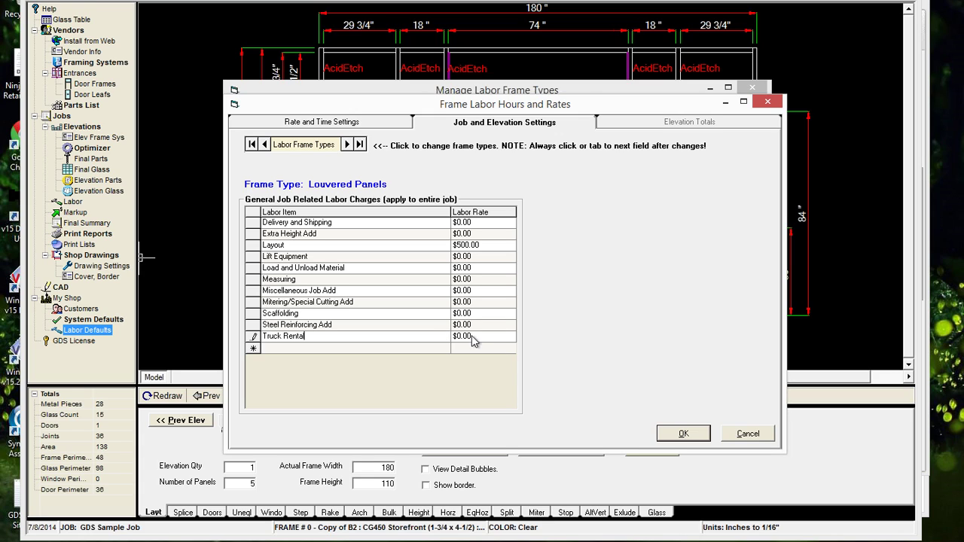
key("Tab")
type("500")
key("Up")
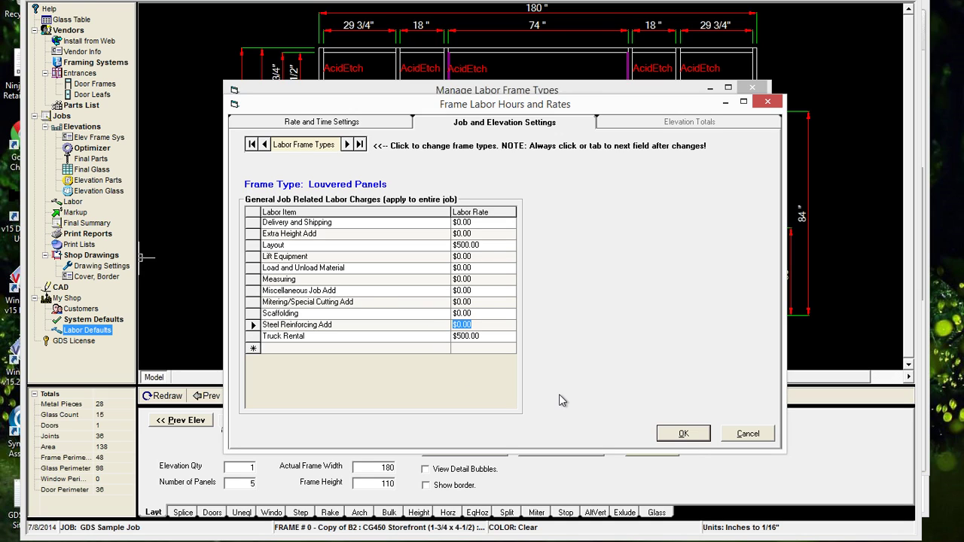
left_click(331, 124)
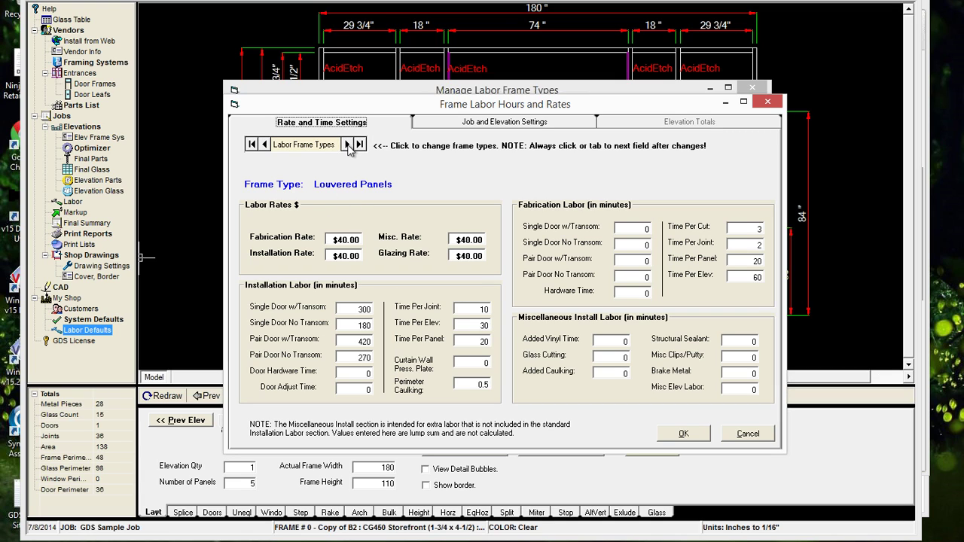
Browse back through the labor frame types to Butt Glazed and save the frame labor hours and rates
left_click(267, 146)
left_click(265, 146)
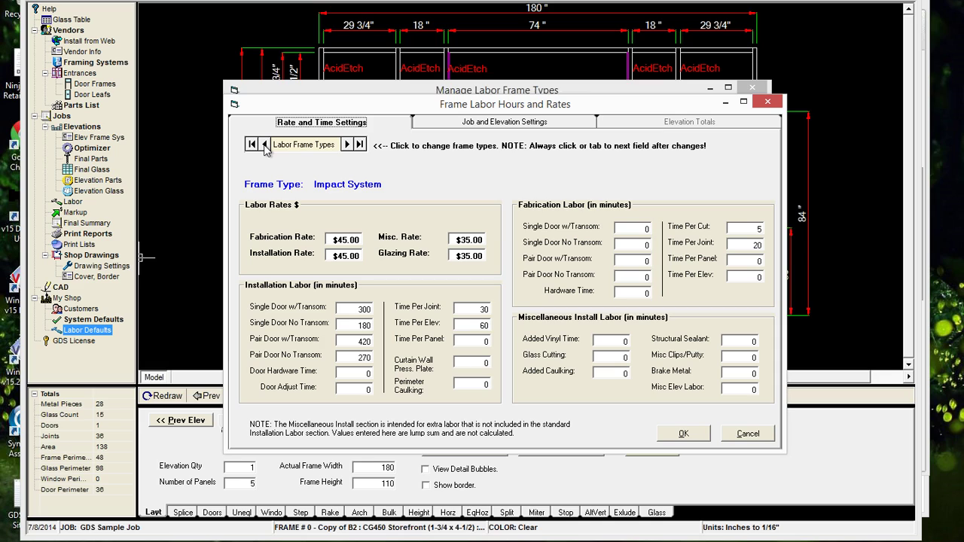
left_click(265, 145)
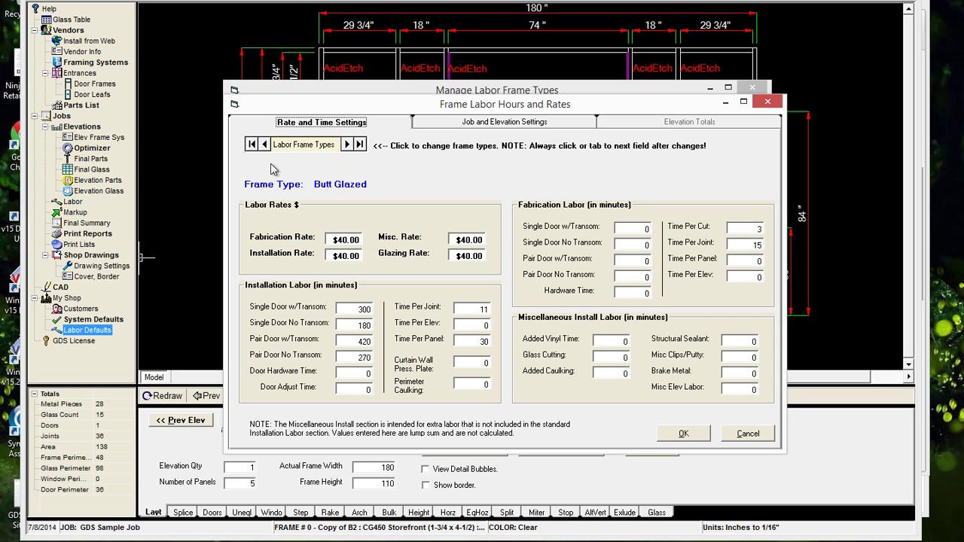
left_click(685, 436)
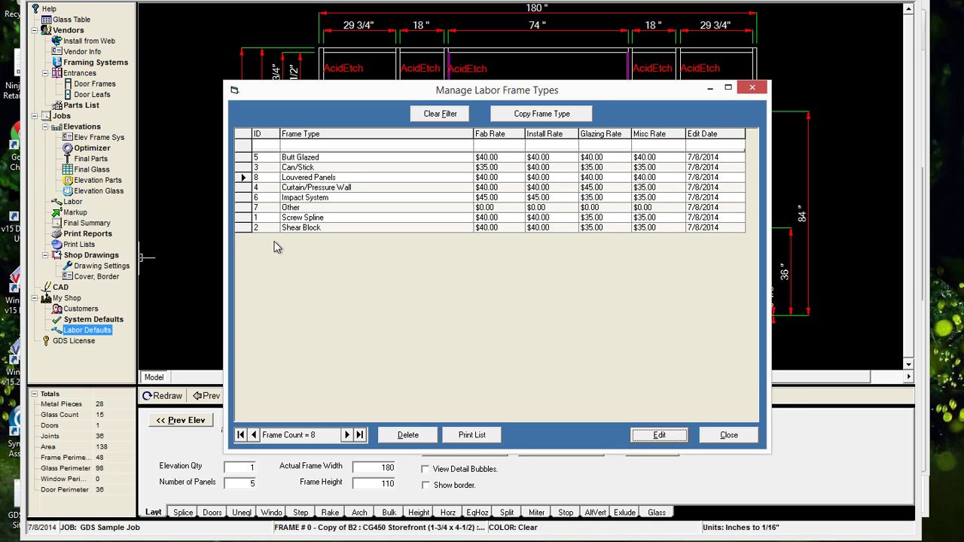
Review the default labor rates and times of the frame types from Butt Glazed to Other and close the labor defaults
left_click(243, 158)
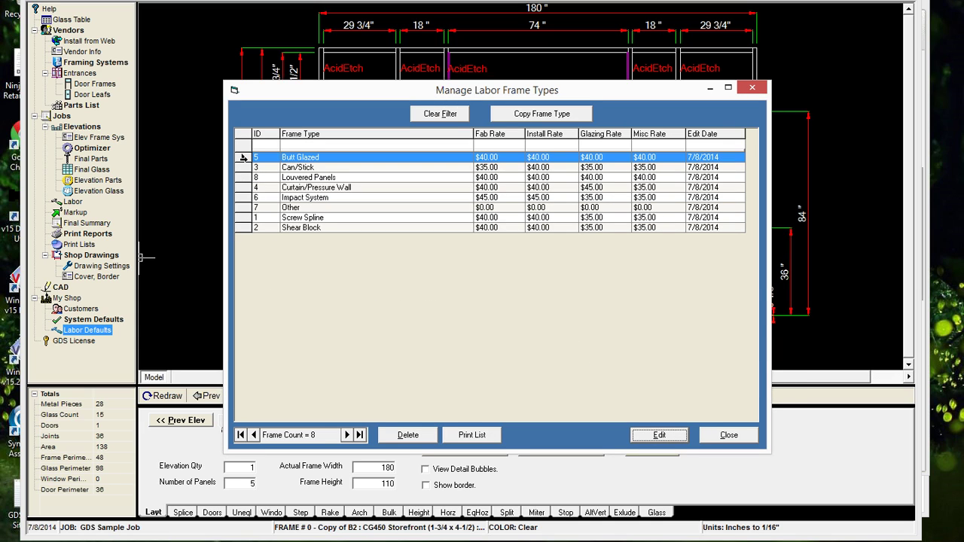
double_click(245, 160)
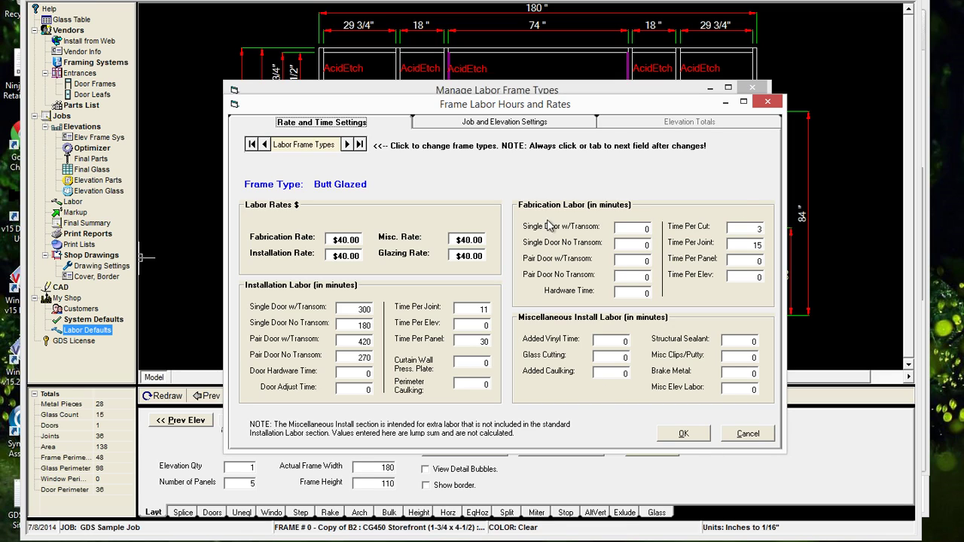
left_click(346, 145)
left_click(347, 145)
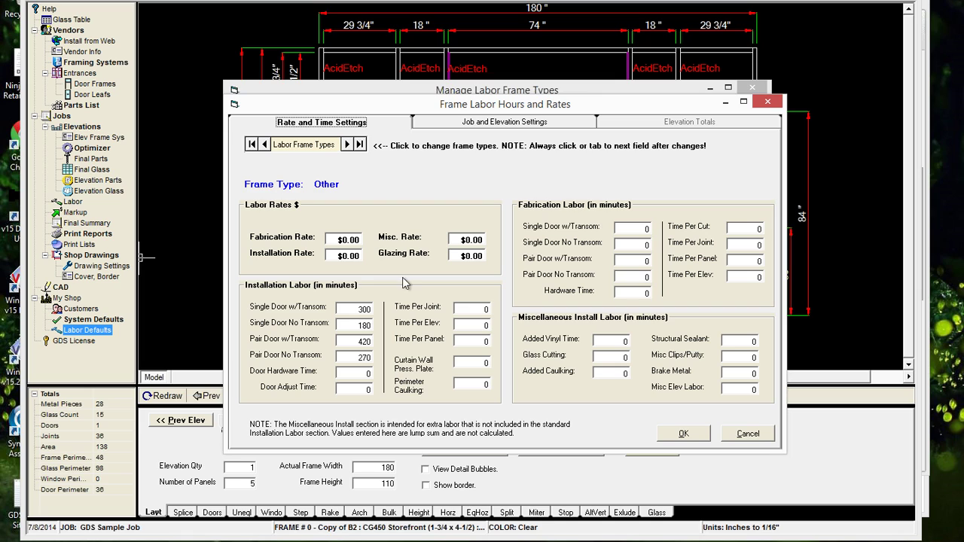
left_click(683, 433)
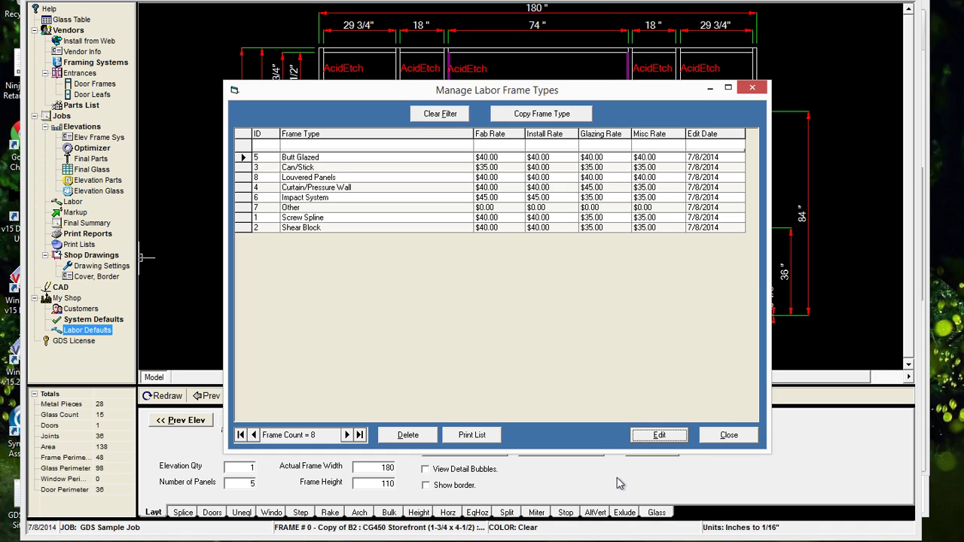
left_click(727, 436)
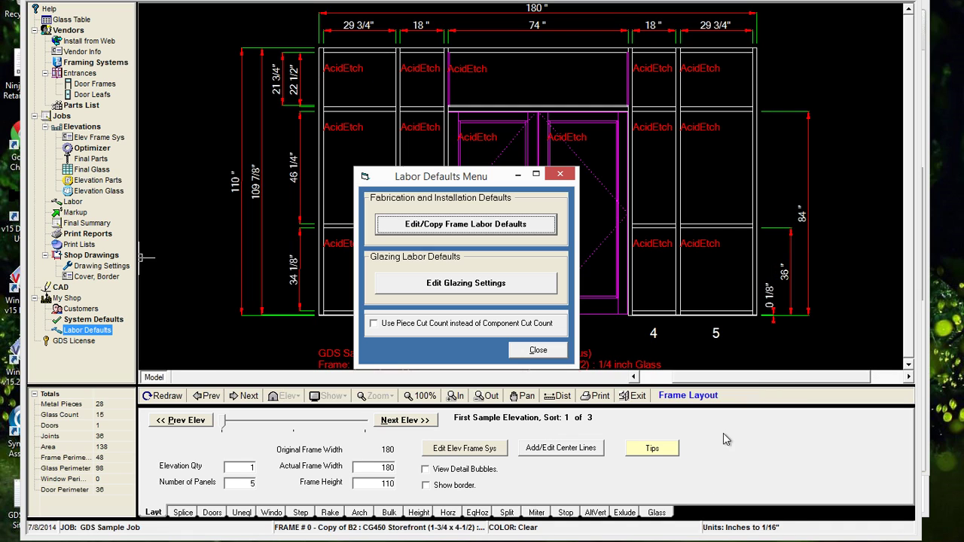
left_click(547, 356)
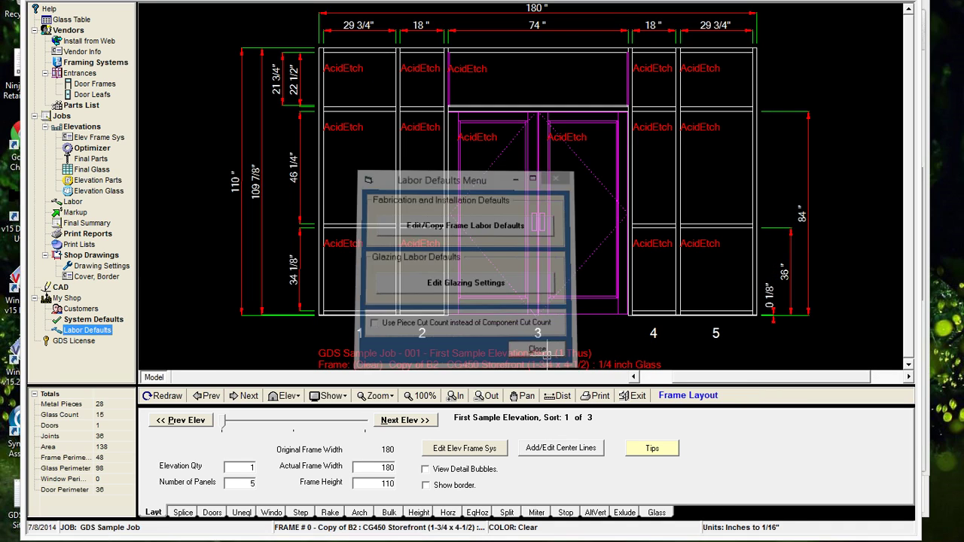
Change the frame type of the framing system "Copy elevation of B2 : CG450 Storefront" to Louvered Panels and close the framing systems list
left_click(96, 63)
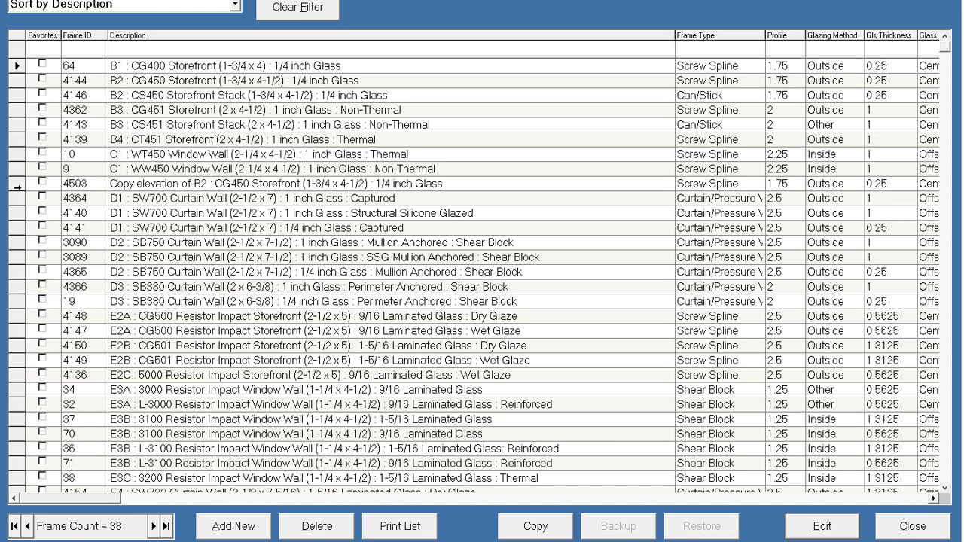
double_click(16, 183)
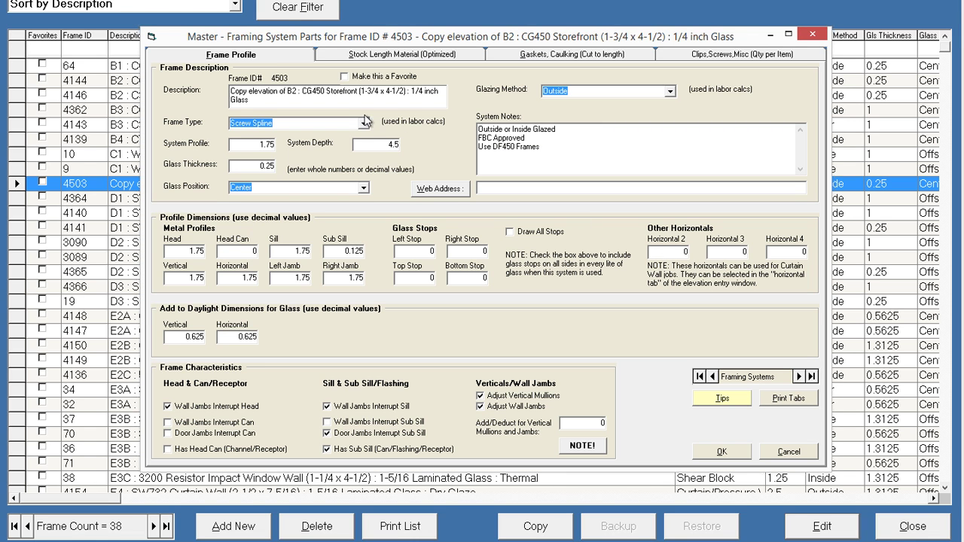
left_click(363, 122)
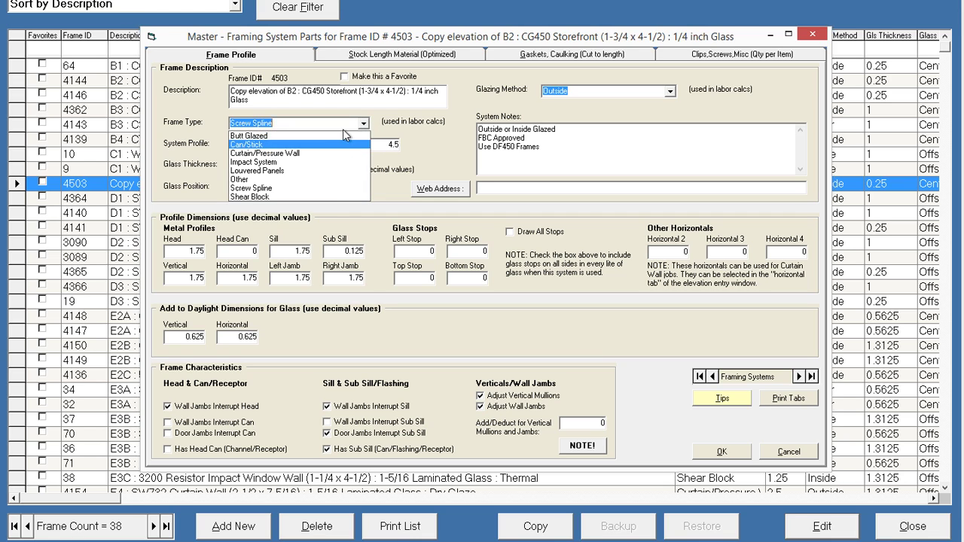
left_click(342, 170)
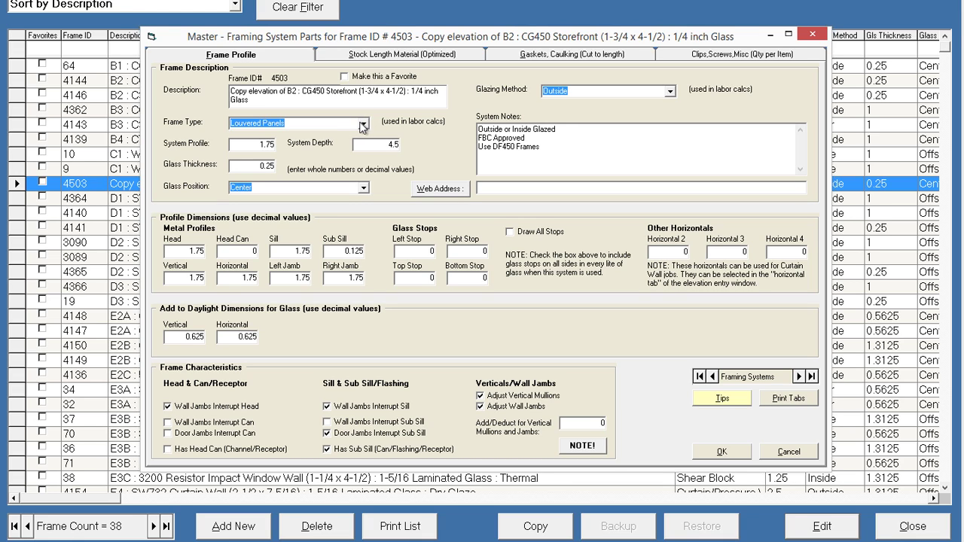
left_click(725, 456)
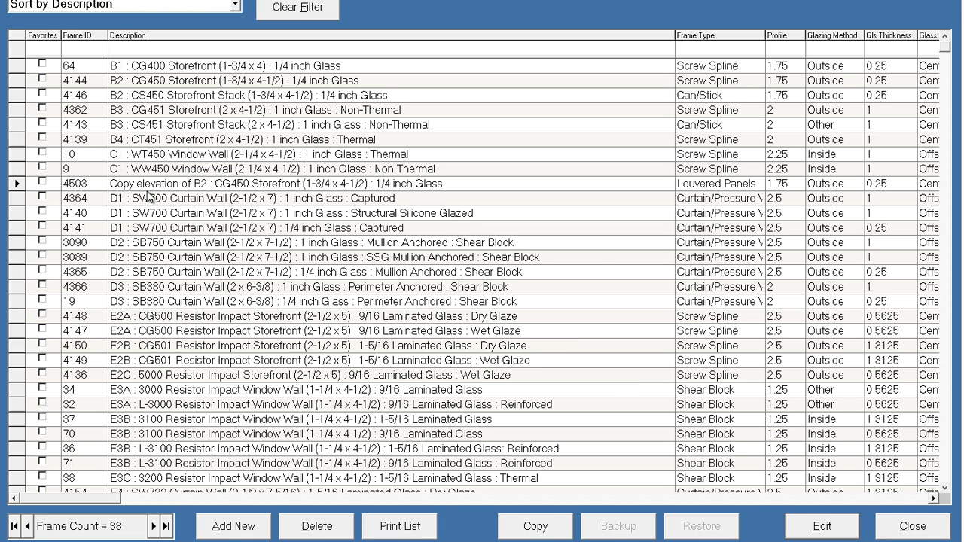
left_click(912, 526)
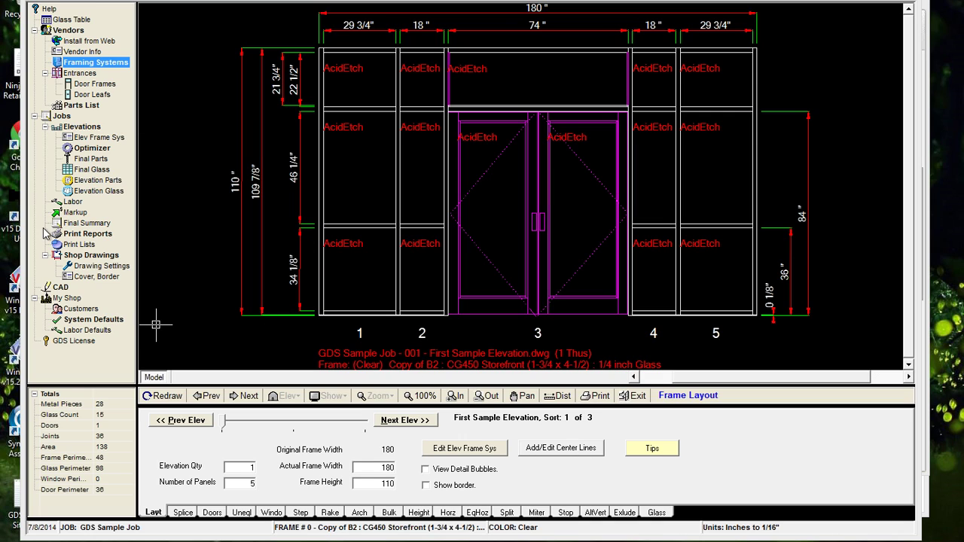
Re-apply the labor defaults to the current job
left_click(73, 202)
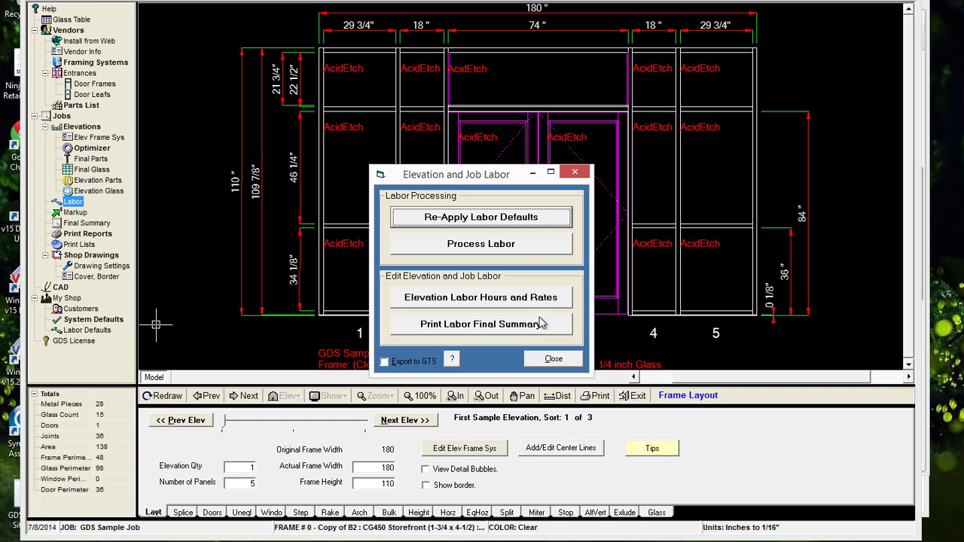
left_click(474, 219)
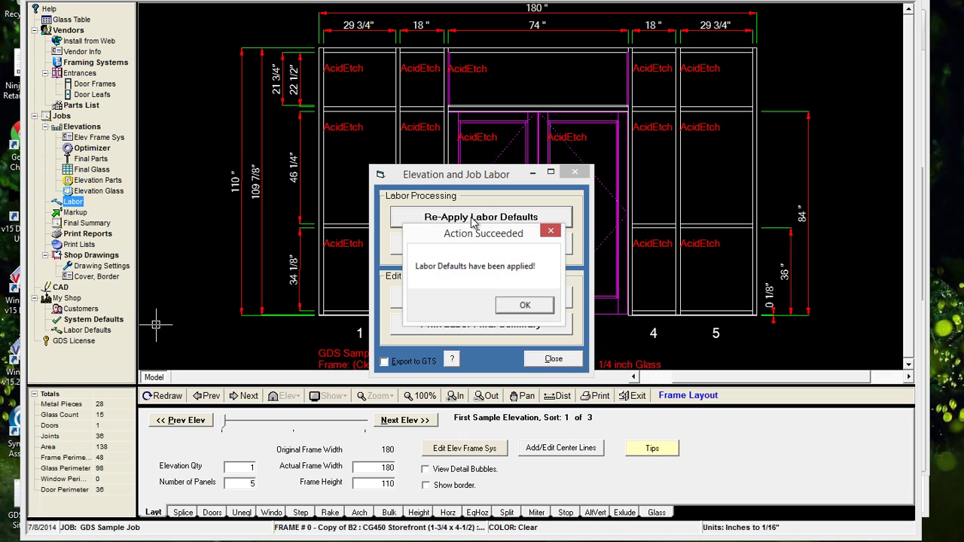
left_click(532, 309)
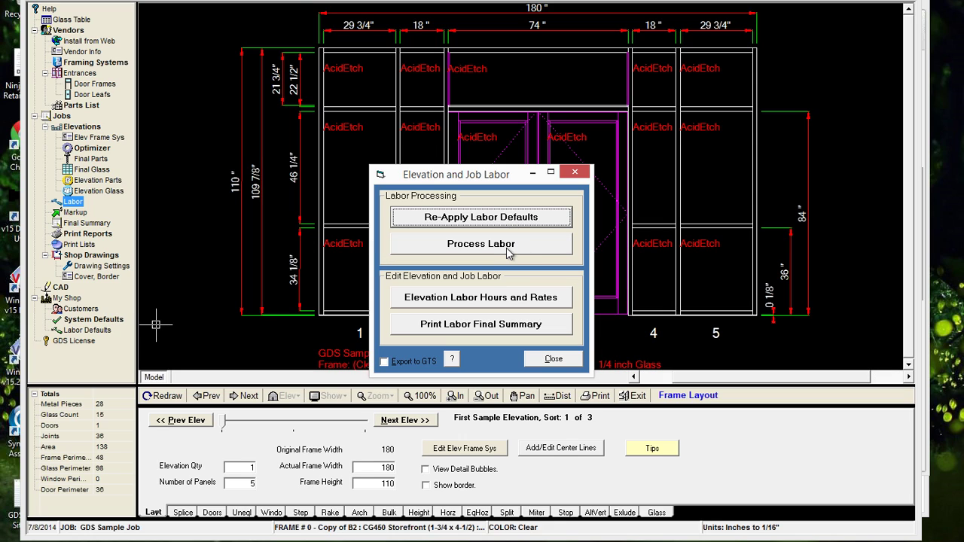
Set the First Sample Elevation's miscellaneous rate to $50, installation rate to $45 and fabrication time per elevation to 60 minutes
left_click(523, 302)
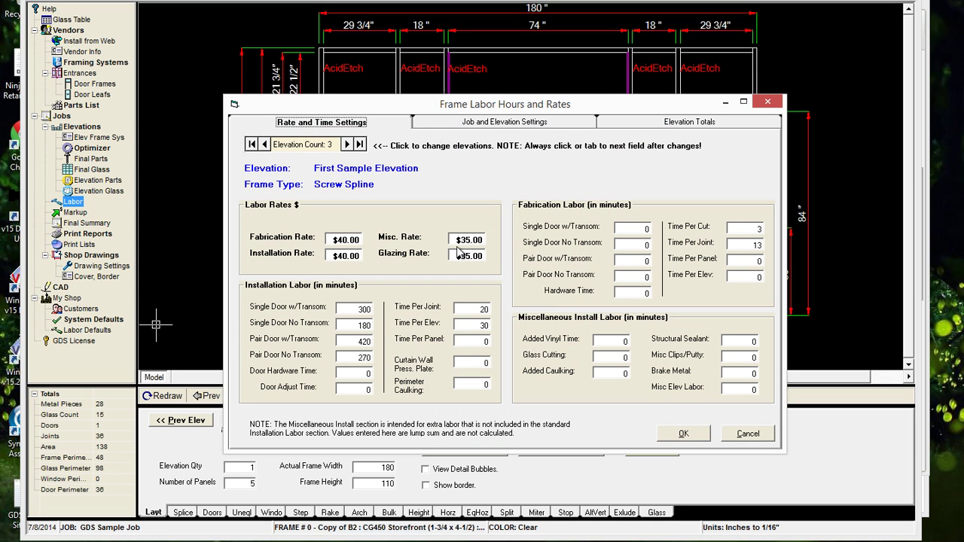
left_click(468, 240)
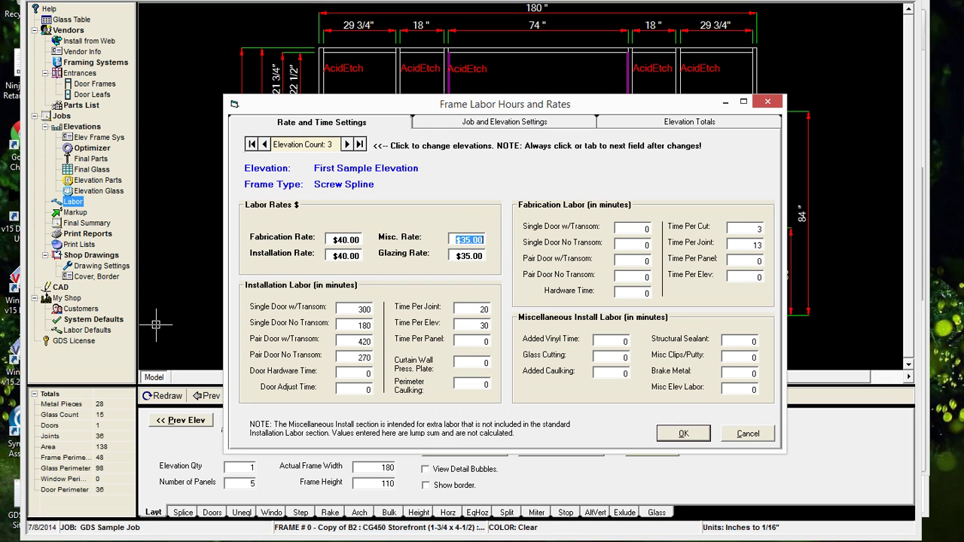
type("50")
key("Tab")
type("45")
type("60")
left_click(347, 144)
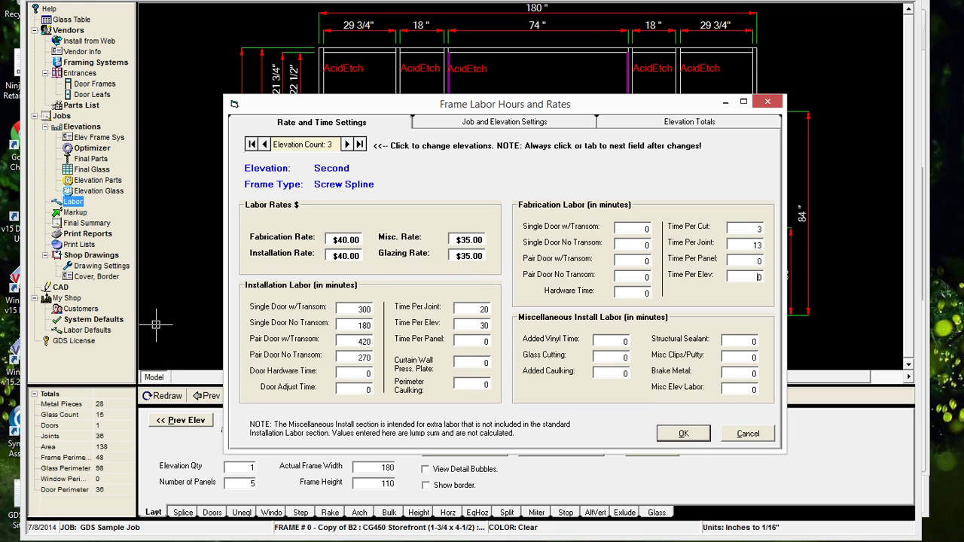
Check the Second elevation's job-related charges and elevation counts and save the elevation labor hours and rates
key("Tab")
type("45")
left_click(497, 122)
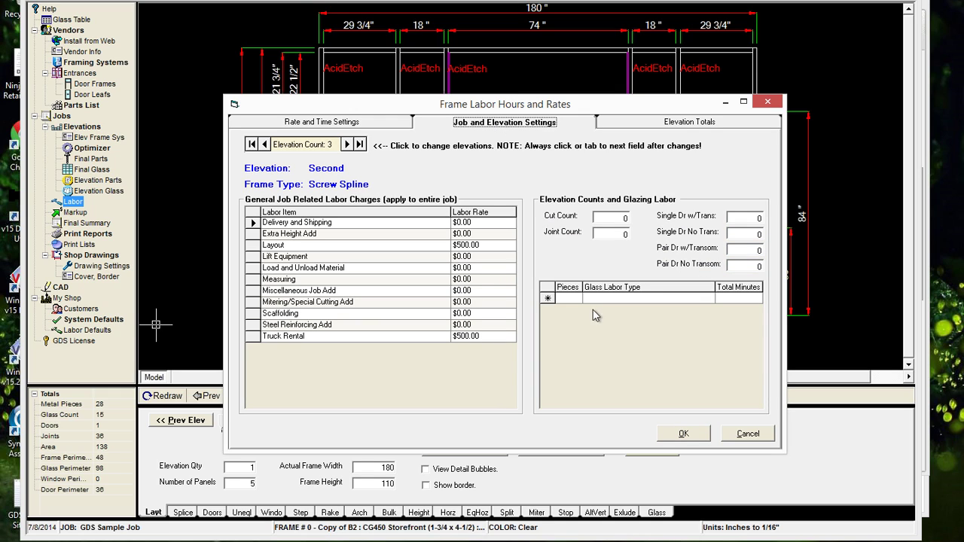
left_click(688, 434)
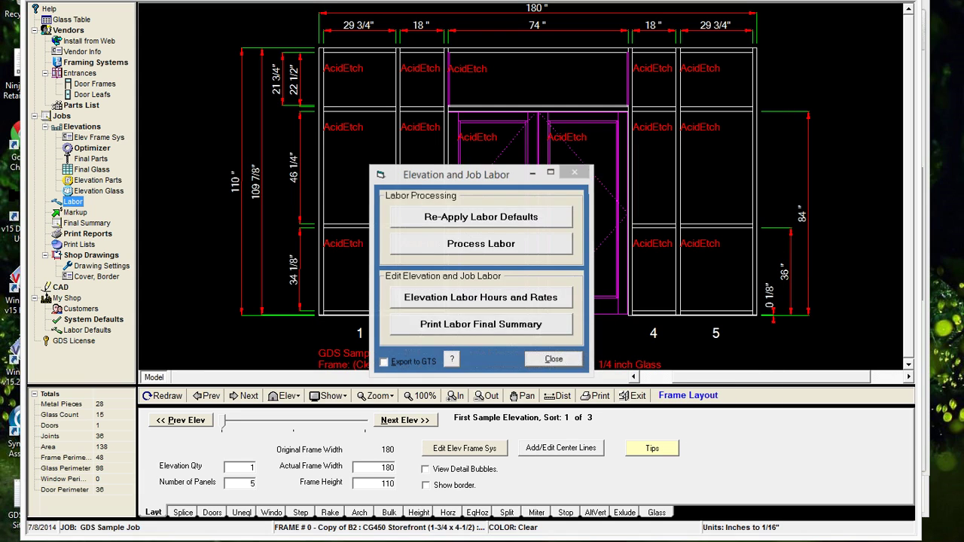
key("Return")
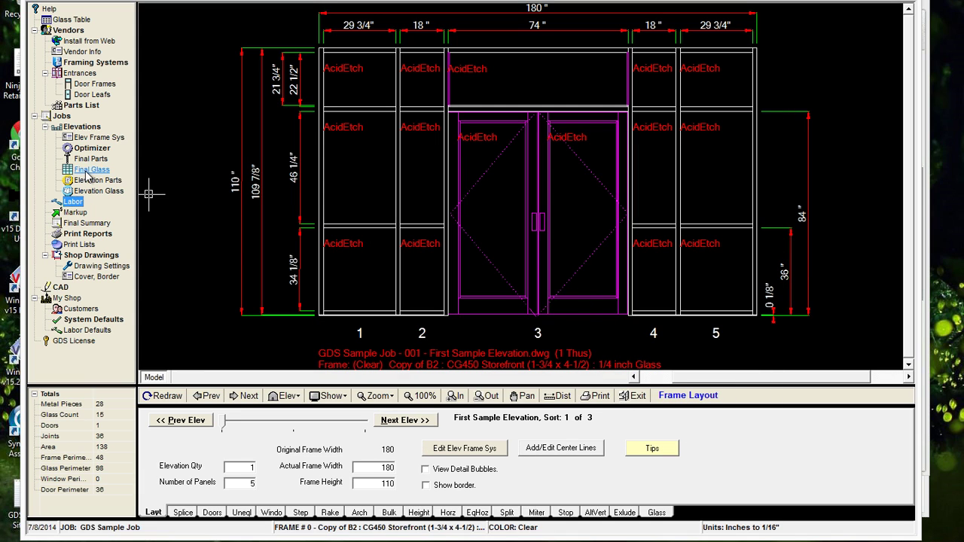
Check the job's final glass to order and process the labor for the job
left_click(87, 172)
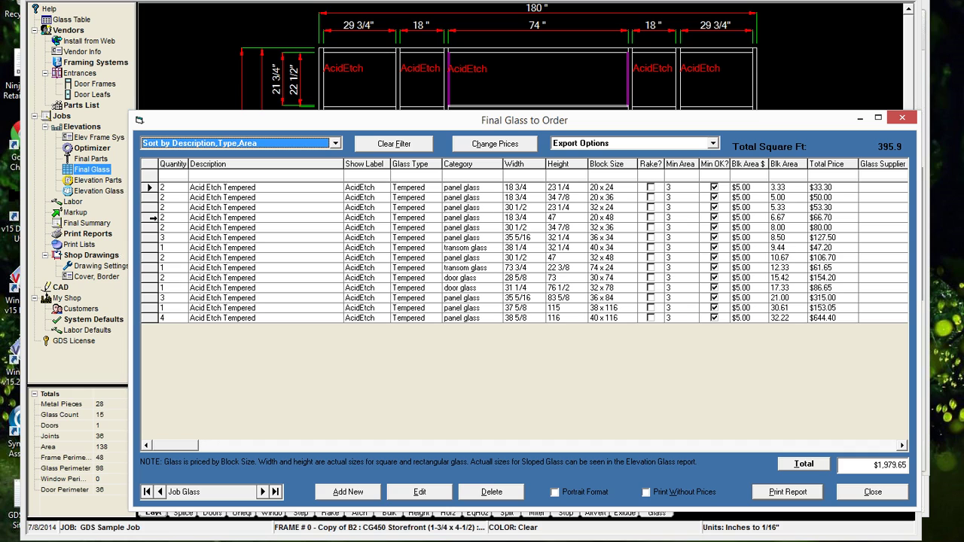
left_click(872, 493)
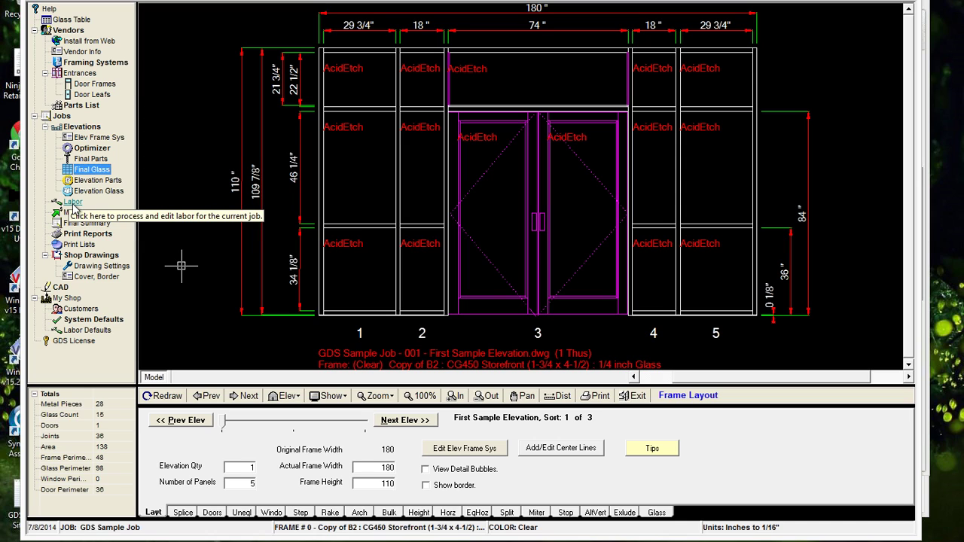
left_click(73, 204)
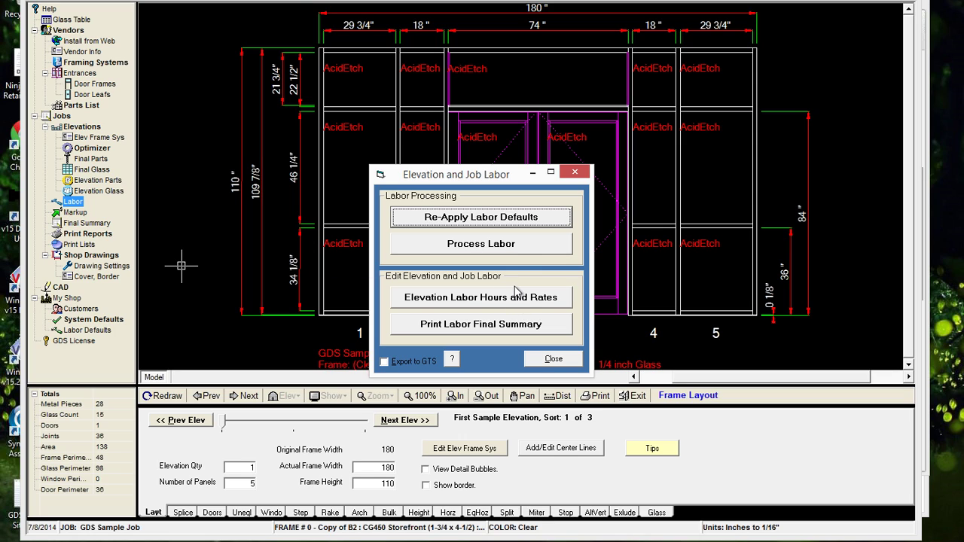
left_click(510, 247)
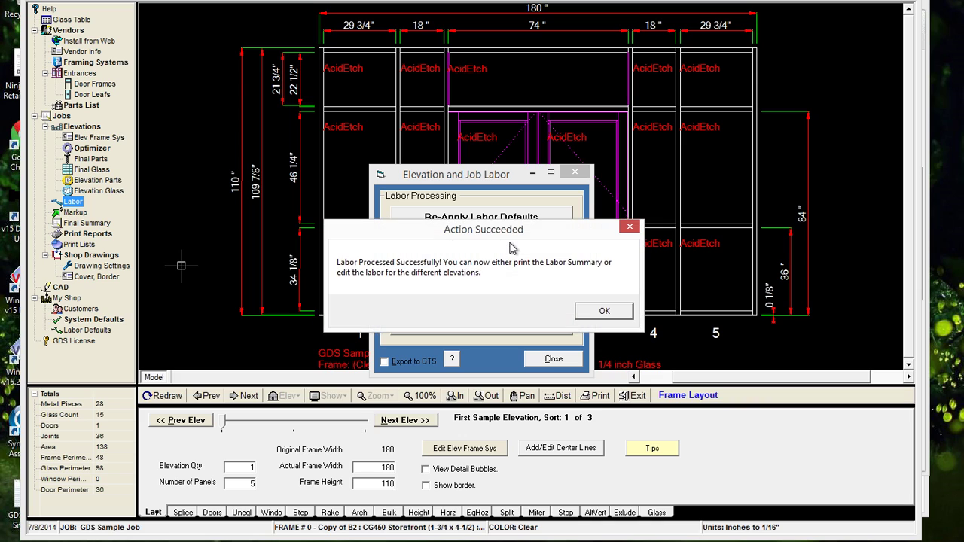
left_click(604, 313)
Review the First Sample Elevation's labor rates, job charges, glazing labor and elevation totals
left_click(542, 299)
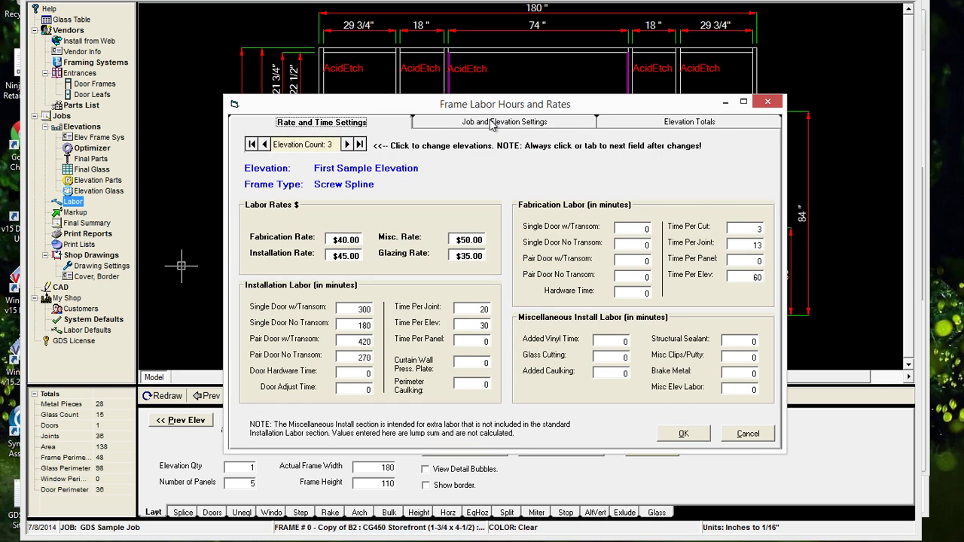
left_click(499, 125)
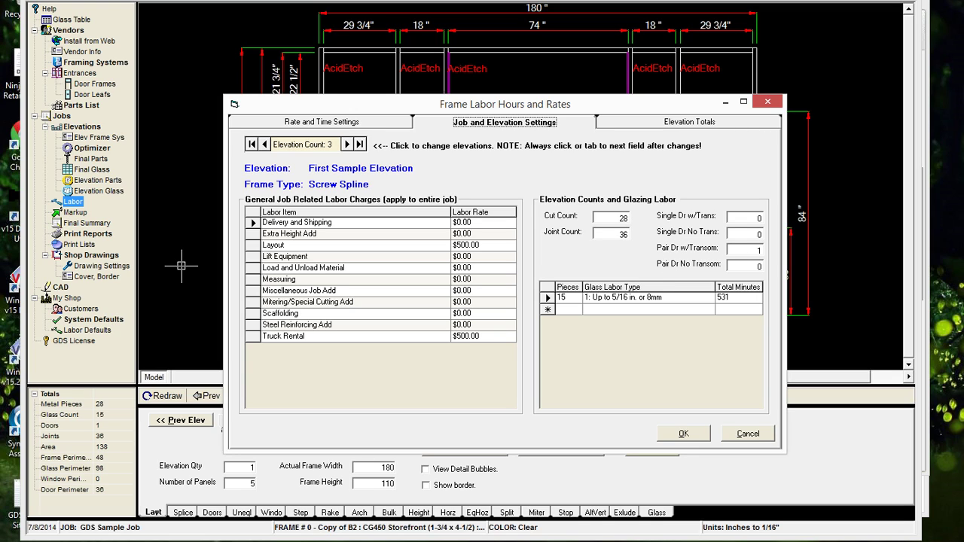
left_click(654, 125)
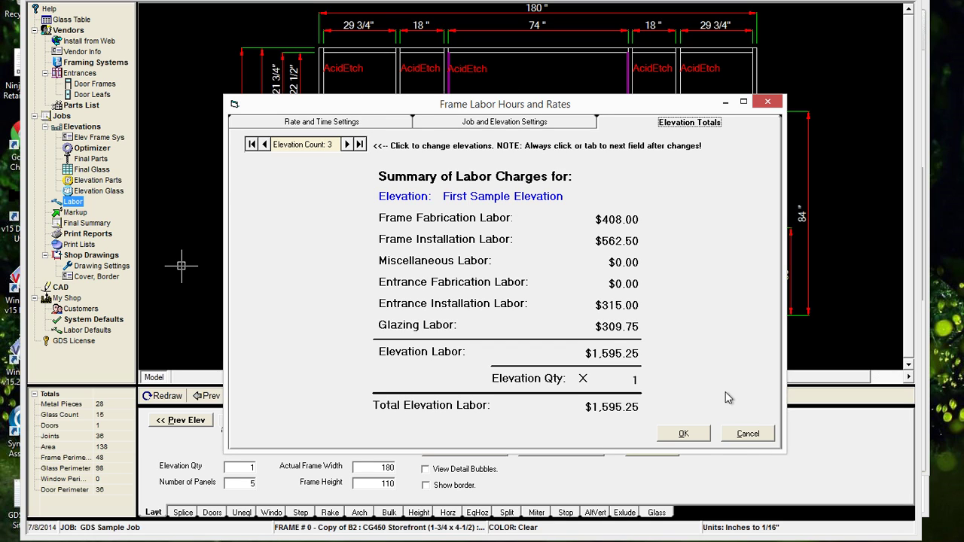
left_click(690, 436)
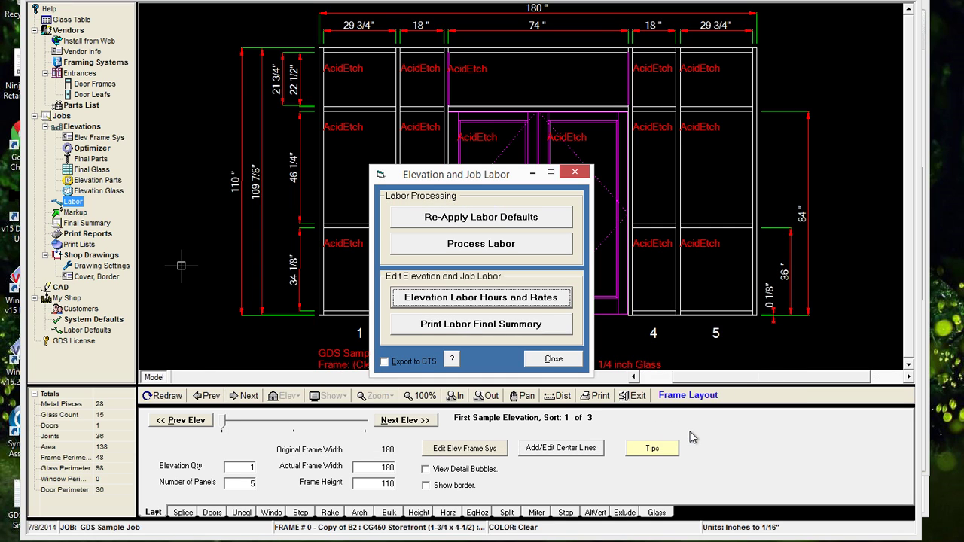
Examine the elevation totals and added job labor in the final labor summary report
left_click(537, 325)
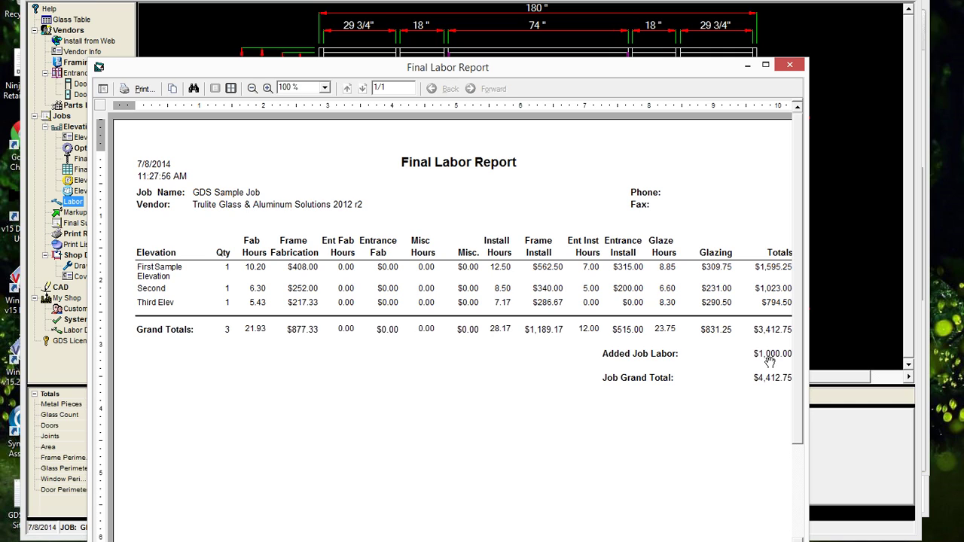
left_click(791, 68)
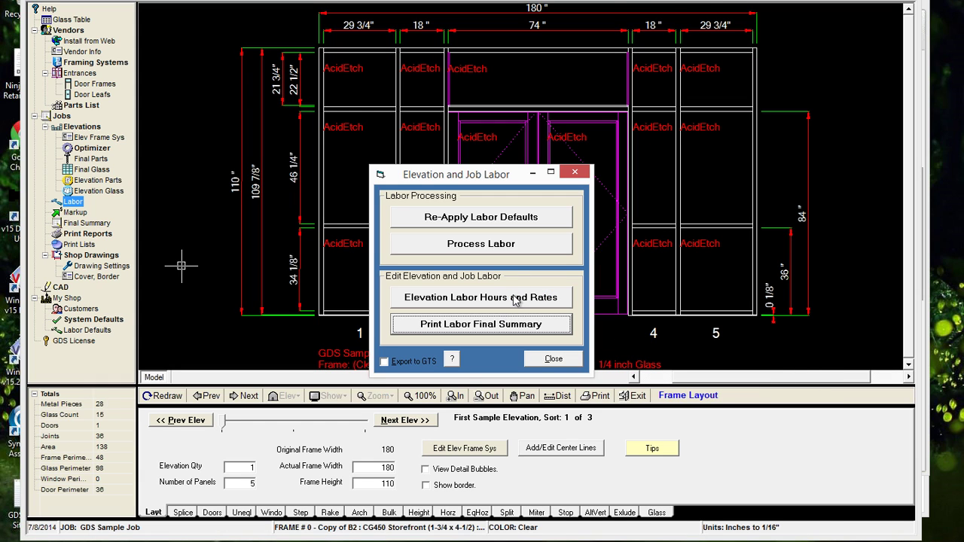
Set the job-related Layout labor charge to $0.00 and save the elevation labor hours and rates
left_click(515, 298)
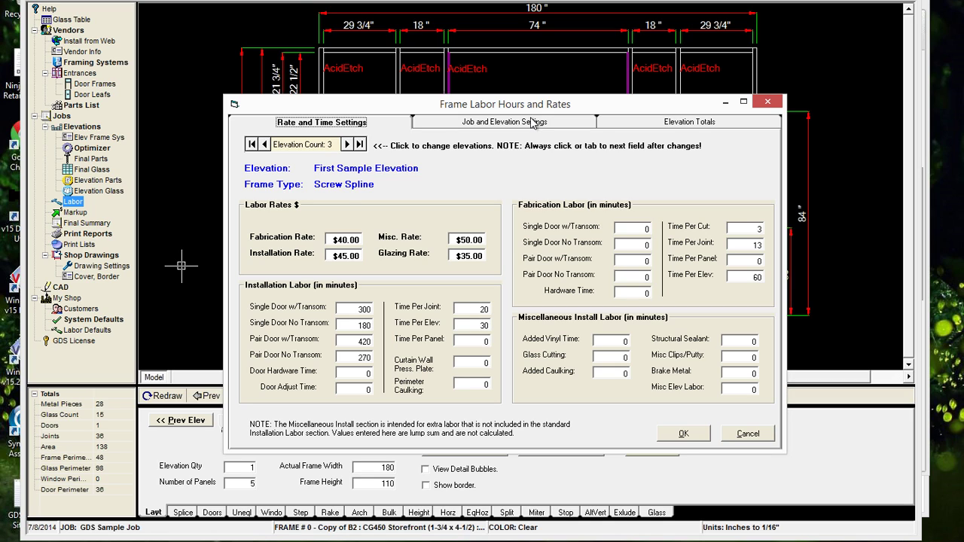
left_click(532, 123)
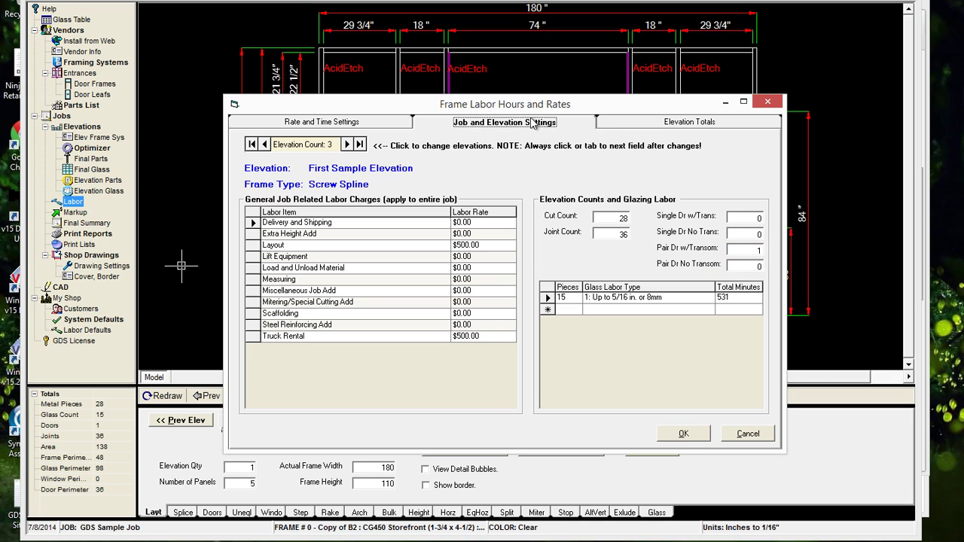
left_click(481, 246)
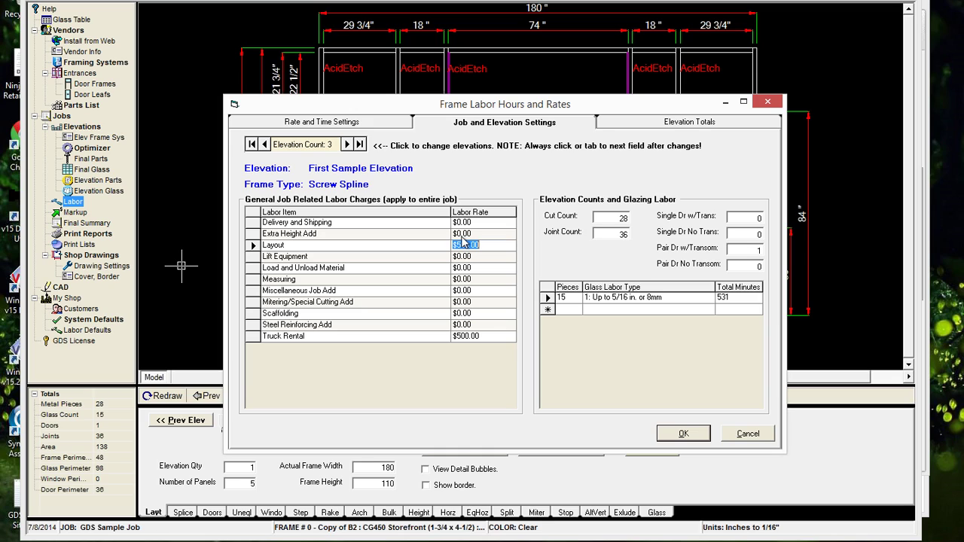
type("0")
left_click(475, 258)
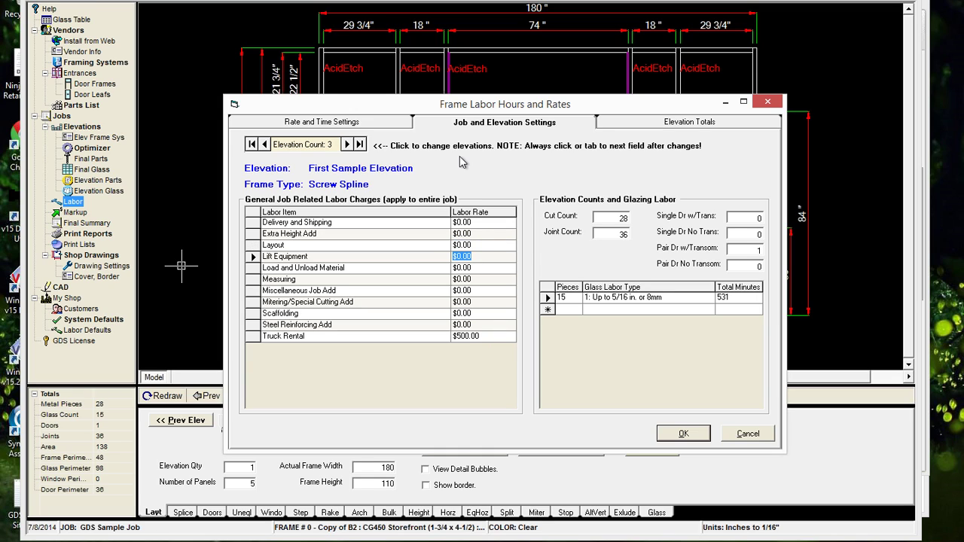
left_click(683, 434)
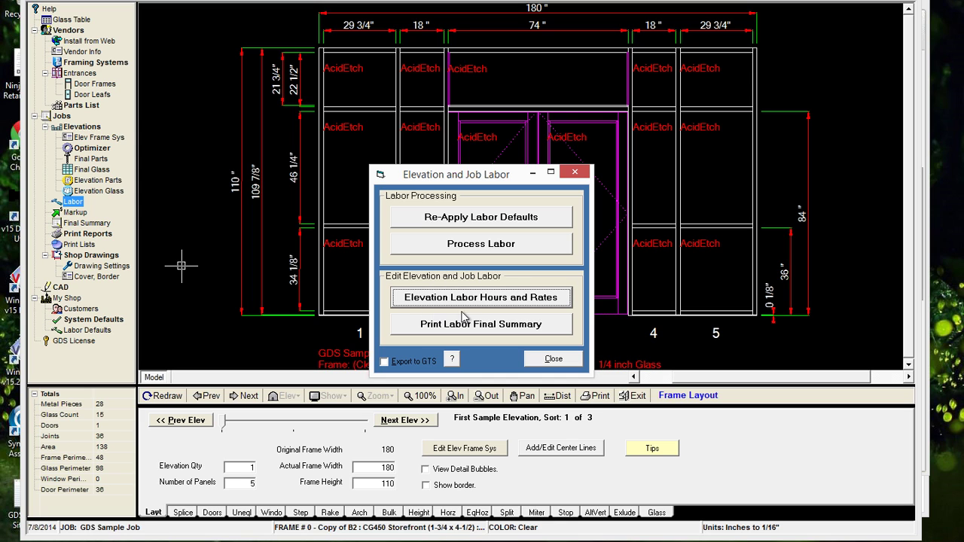
Recheck the elevation labor rates and examine the added job labor and grand total in the final labor summary report
left_click(509, 300)
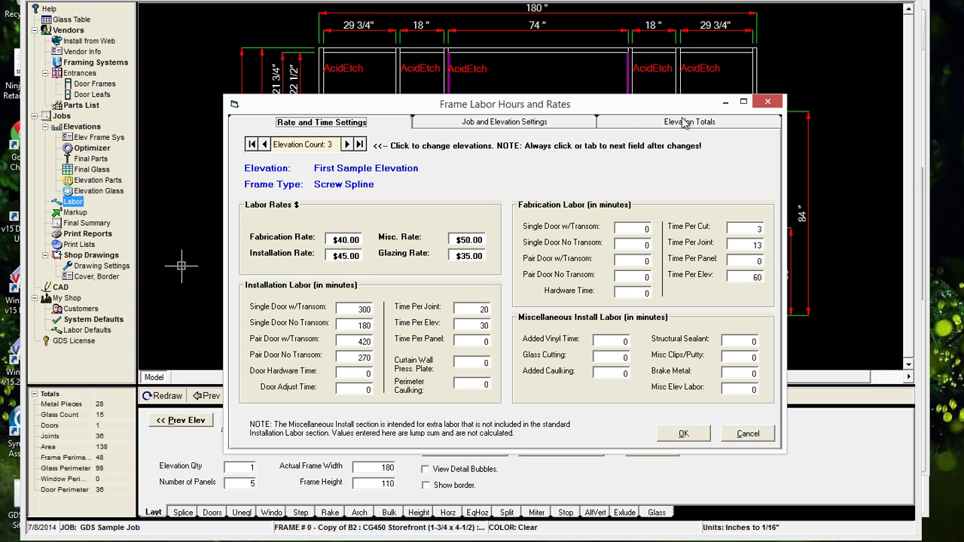
left_click(706, 439)
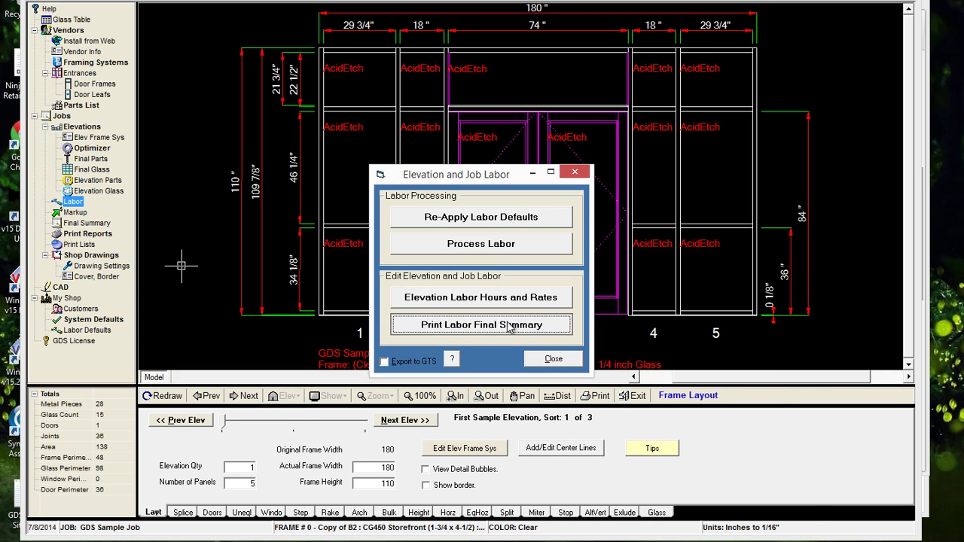
left_click(508, 326)
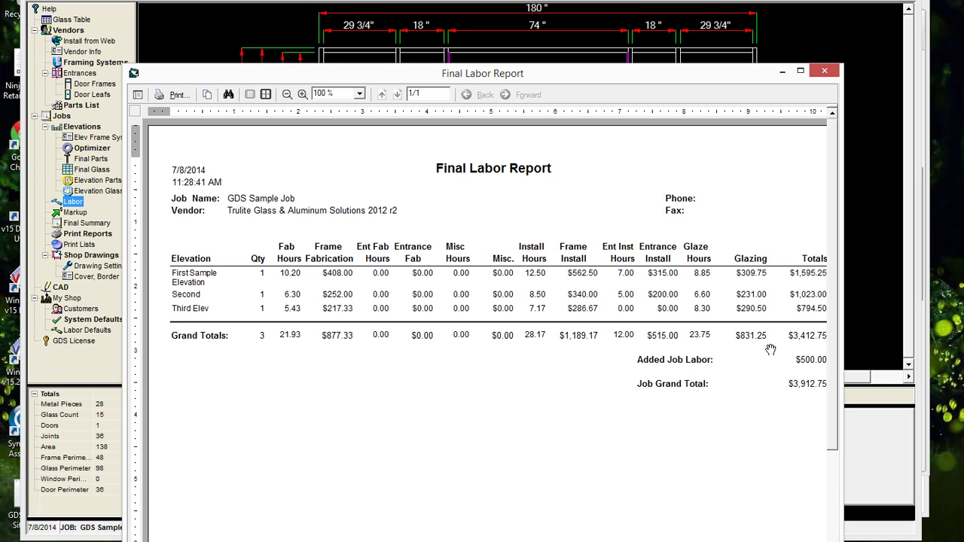
left_click_drag(721, 68, 717, 26)
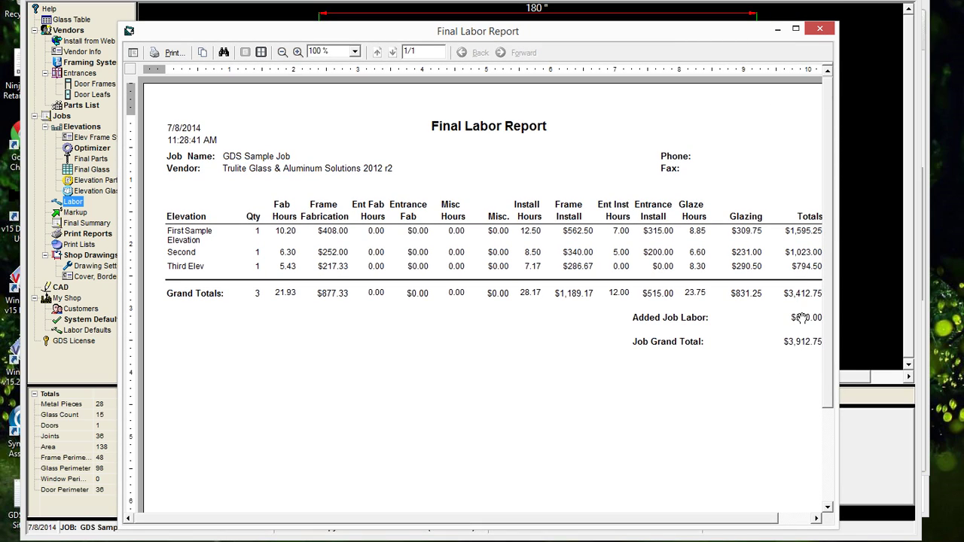
left_click(819, 30)
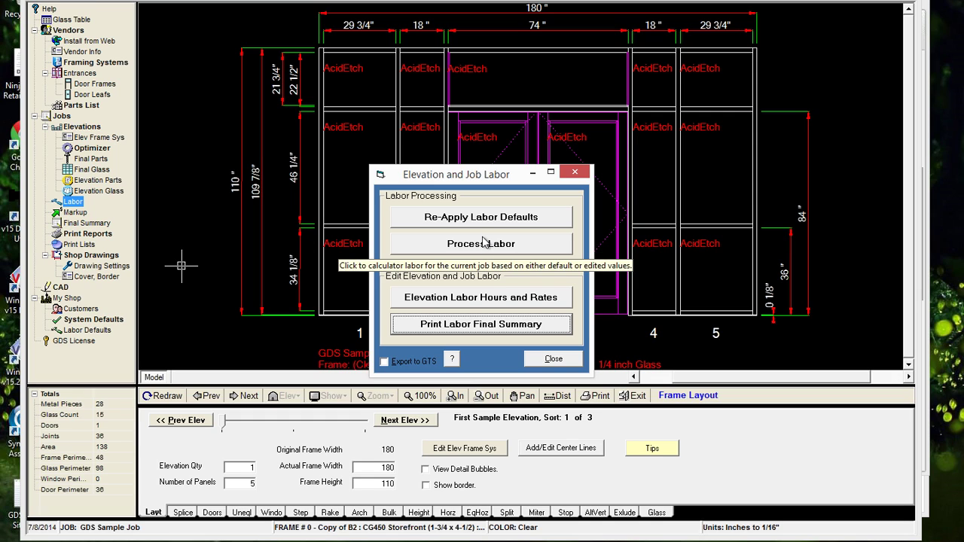
Check the general job-related labor charges in the elevation labor hours and rates
left_click(494, 301)
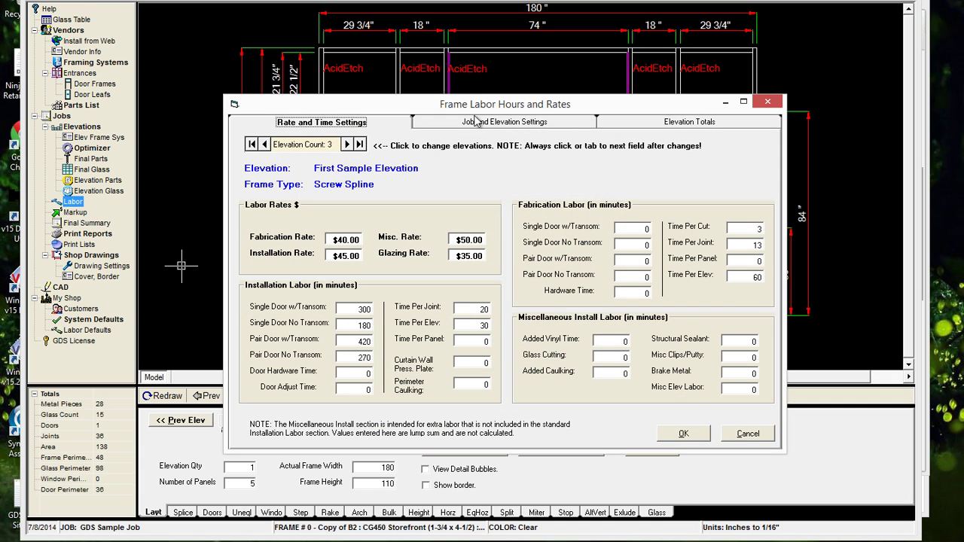
left_click(486, 123)
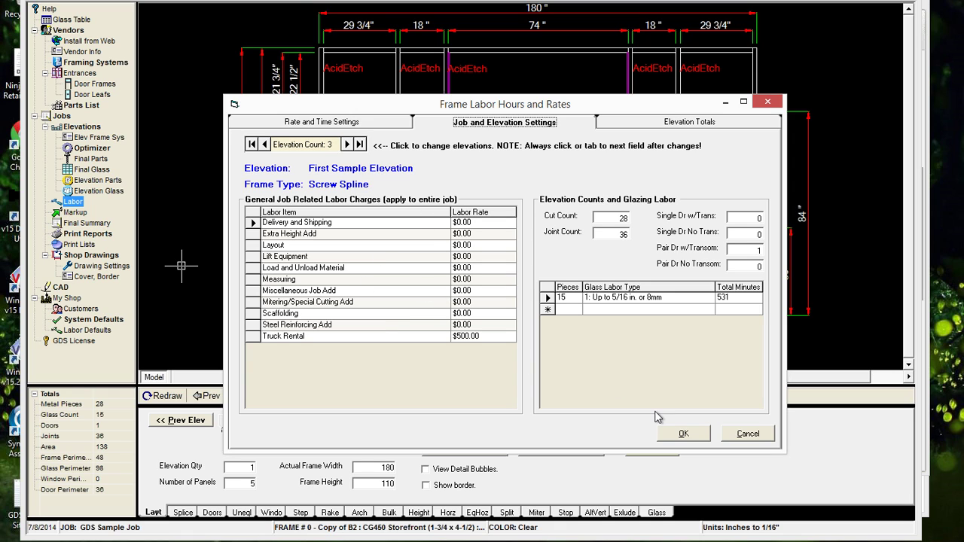
left_click(674, 436)
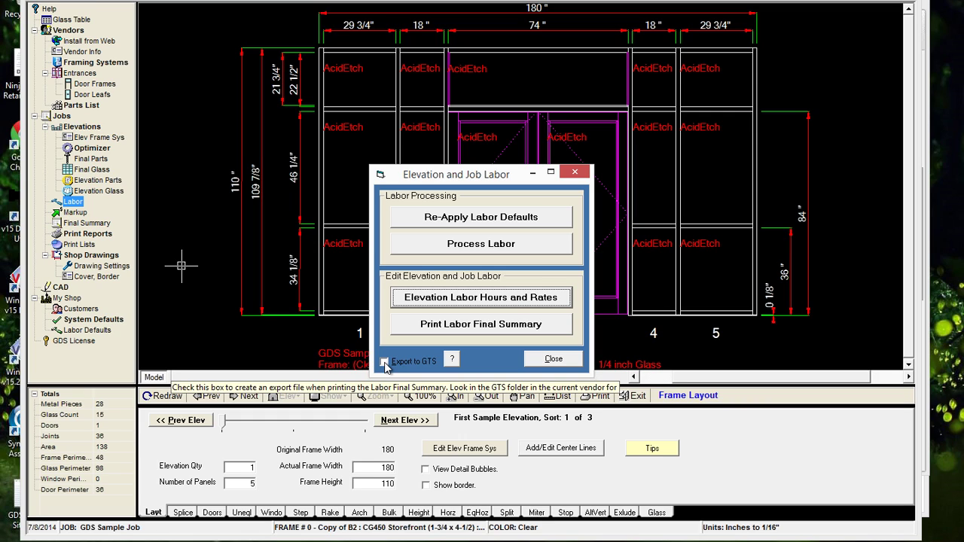
Try to print the labor final summary with the GTS export enabled and turn the export option back off
left_click(384, 363)
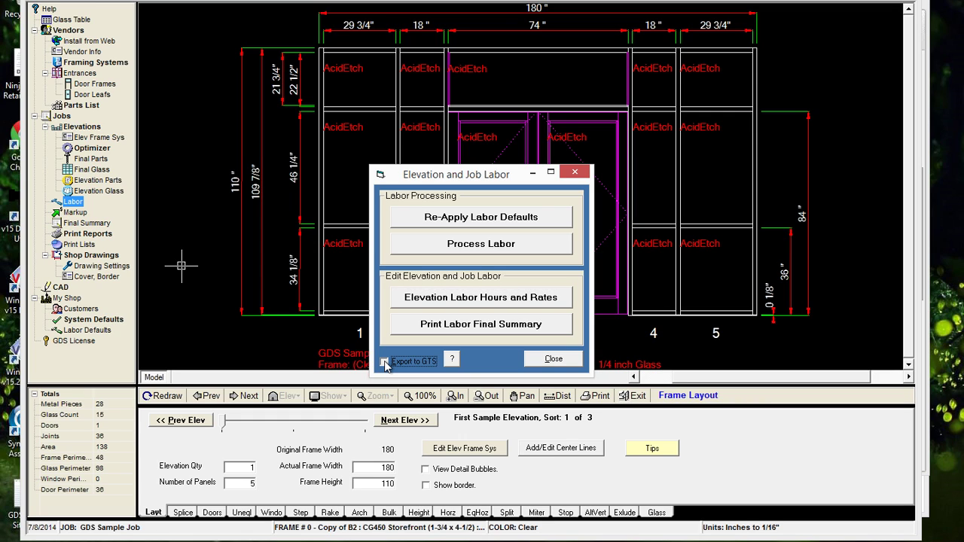
left_click(384, 363)
left_click(467, 331)
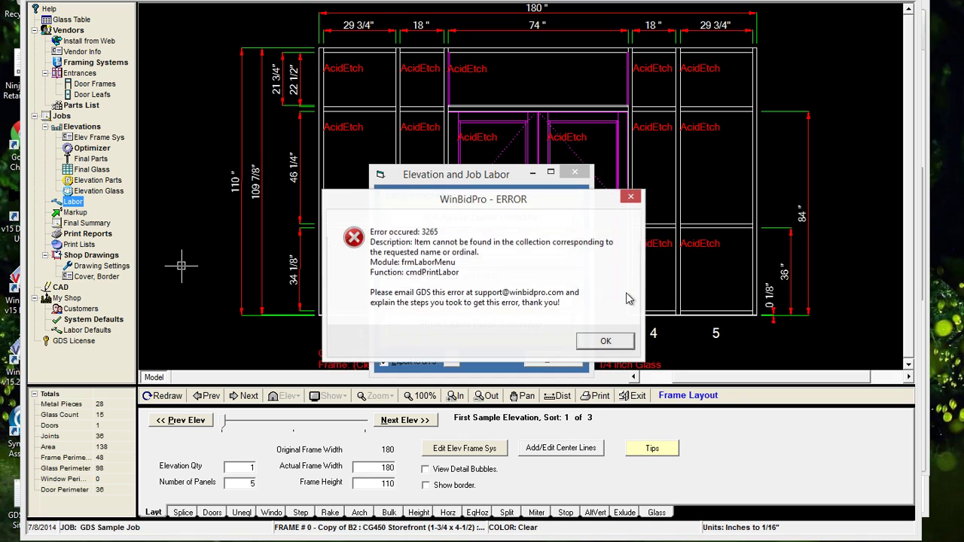
left_click(607, 341)
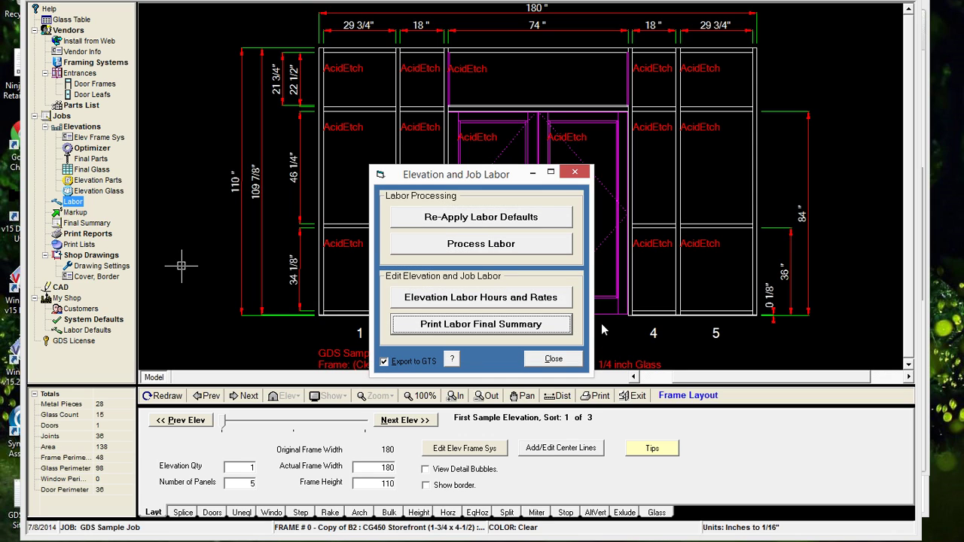
left_click(385, 363)
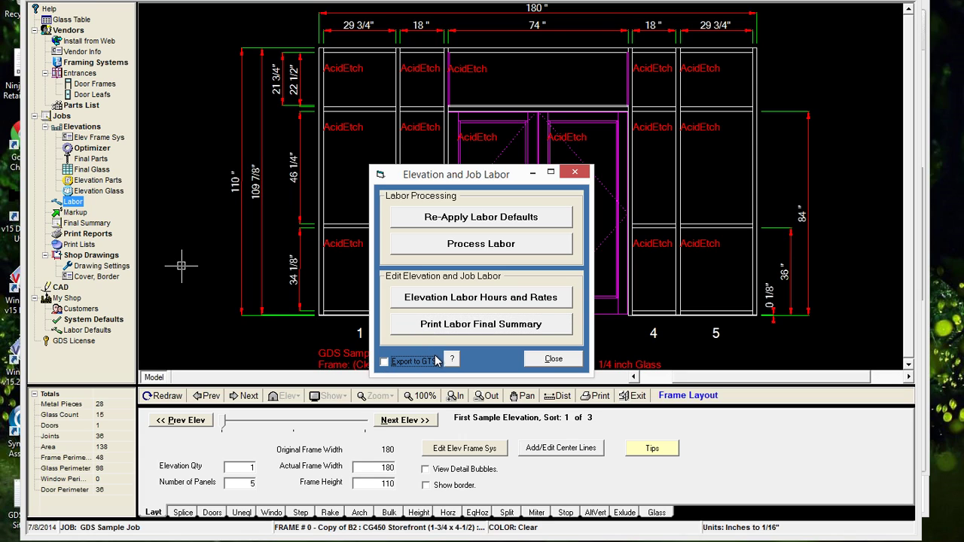
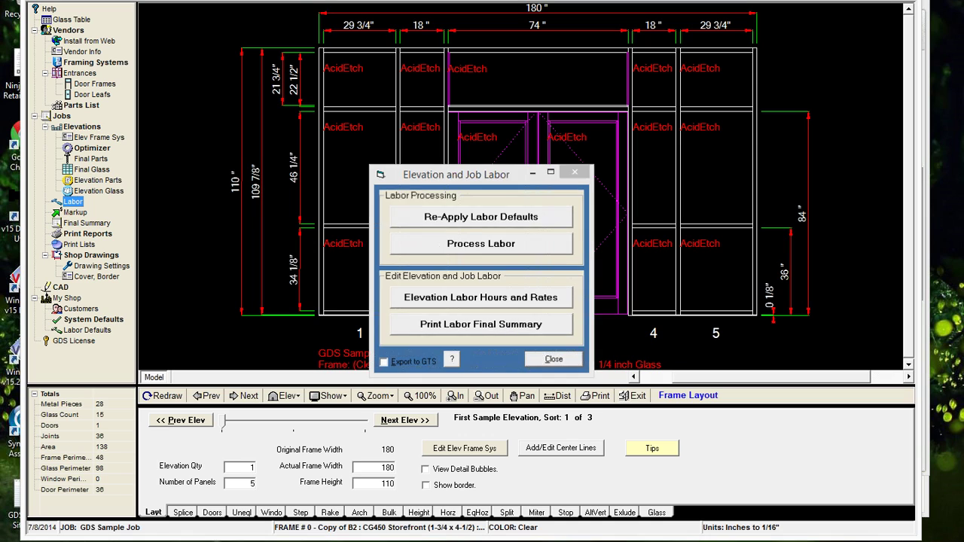
Review the Excel, PDF, saw stop and GTS export options for the job's reports and return to the job's labor window
left_click(553, 359)
left_click(87, 237)
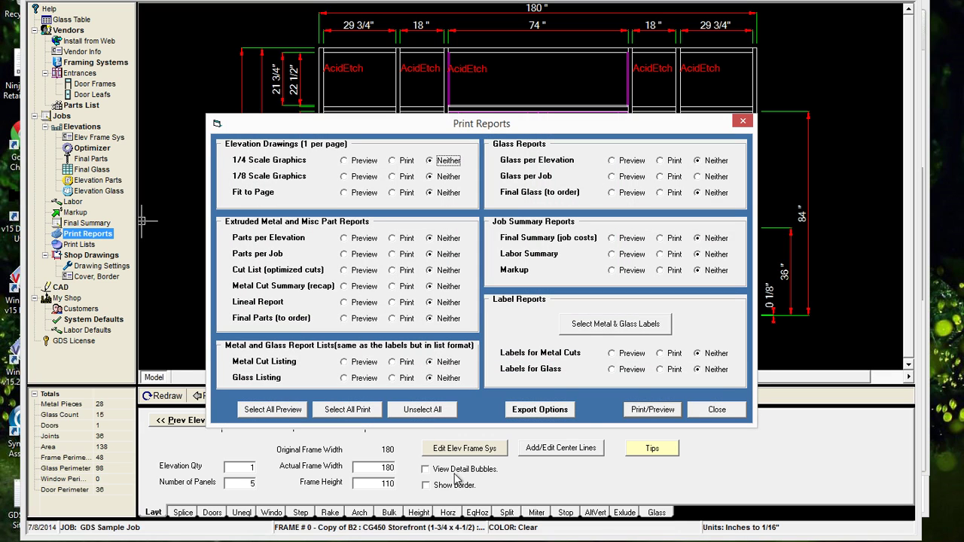
left_click(547, 411)
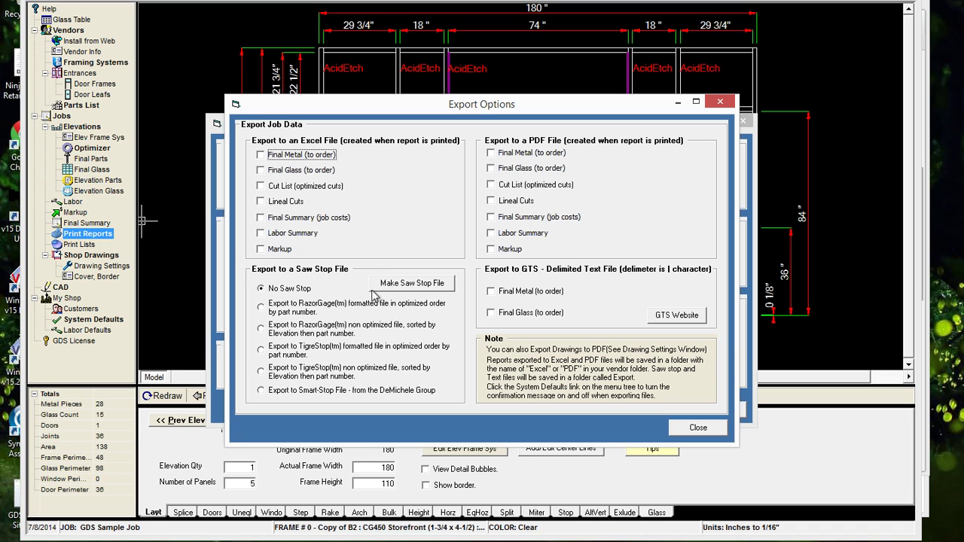
left_click(708, 427)
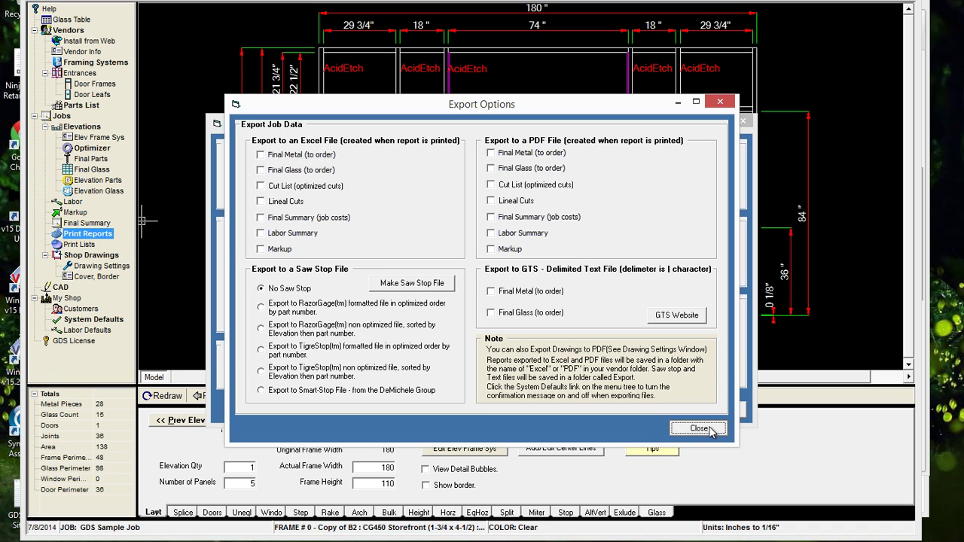
left_click(717, 412)
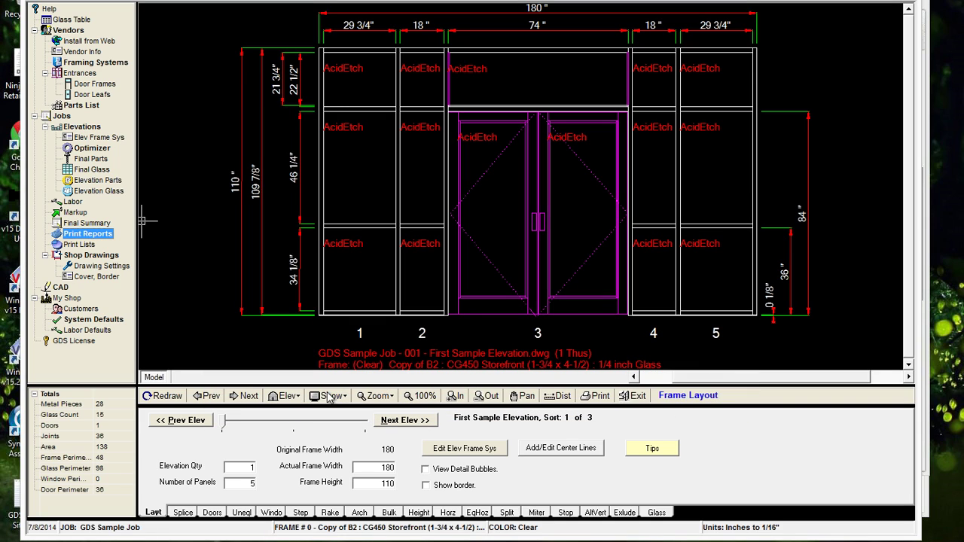
left_click(73, 202)
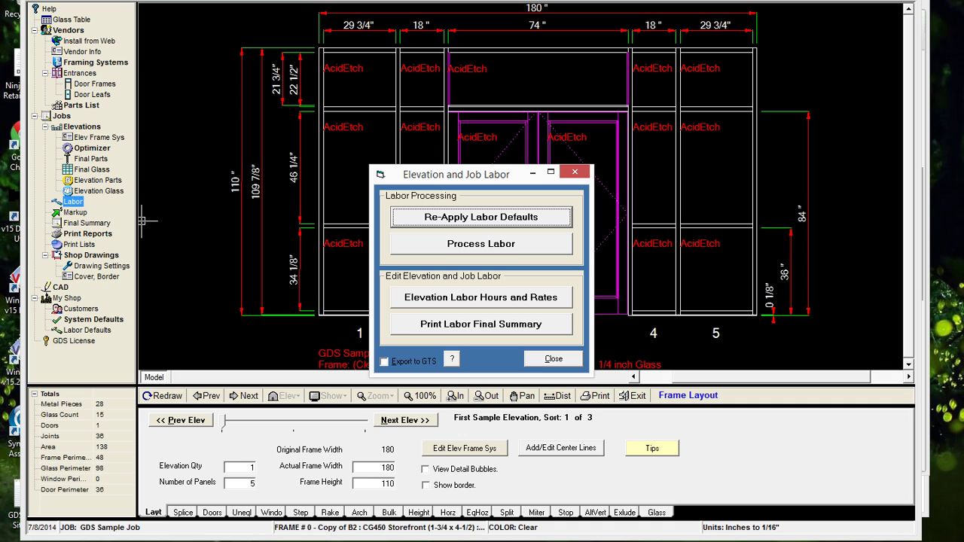
Switch to File Explorer and inspect the GTS and Excel export folders inside C:\WinBidPro\Trulite
left_click(105, 541)
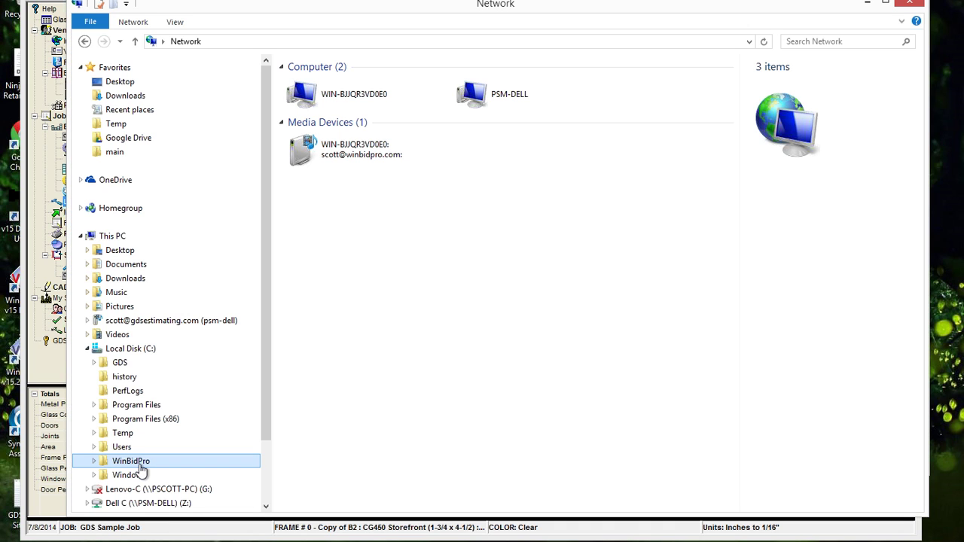
left_click(139, 466)
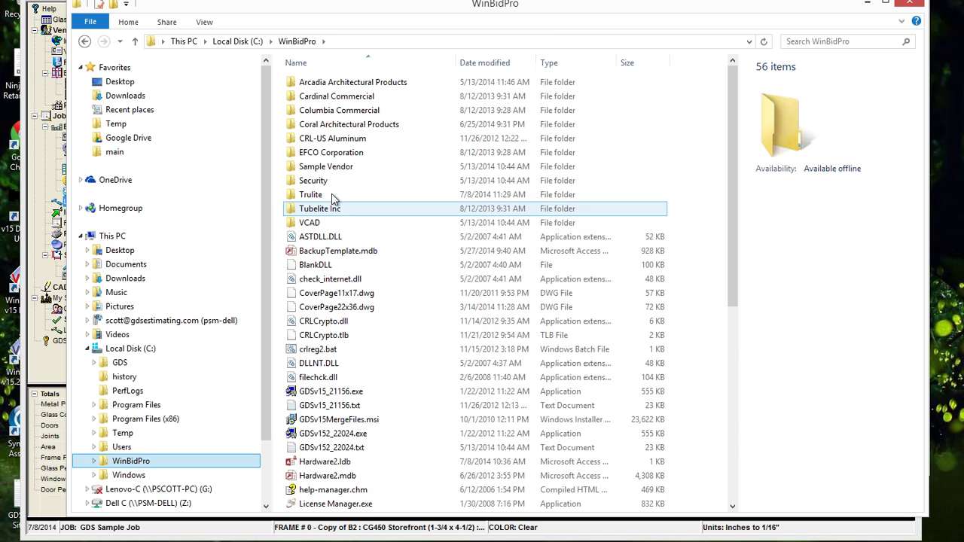
double_click(325, 194)
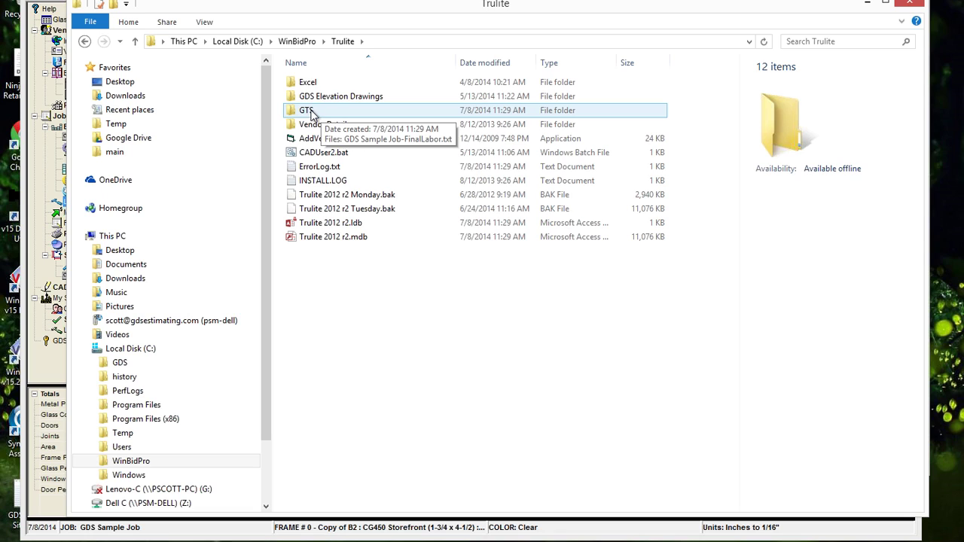
double_click(310, 111)
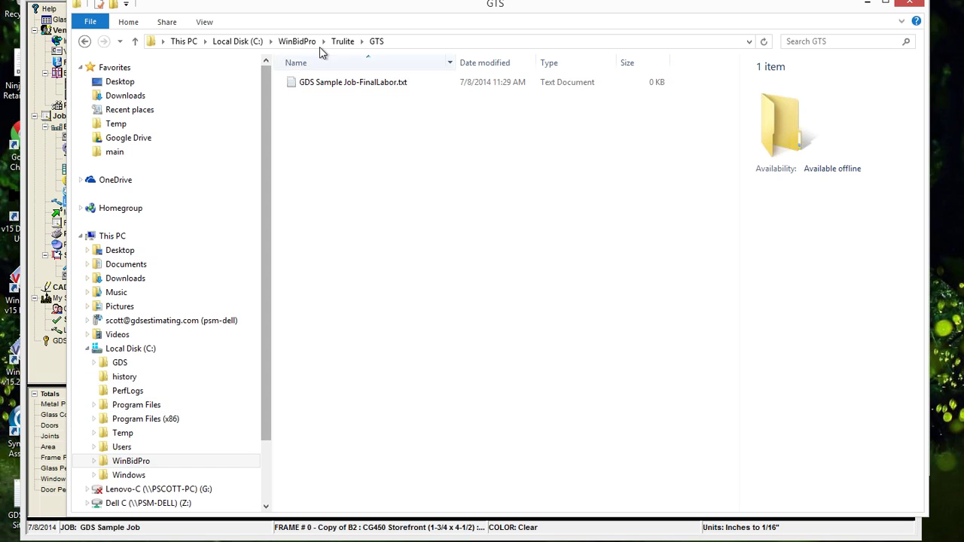
left_click(343, 41)
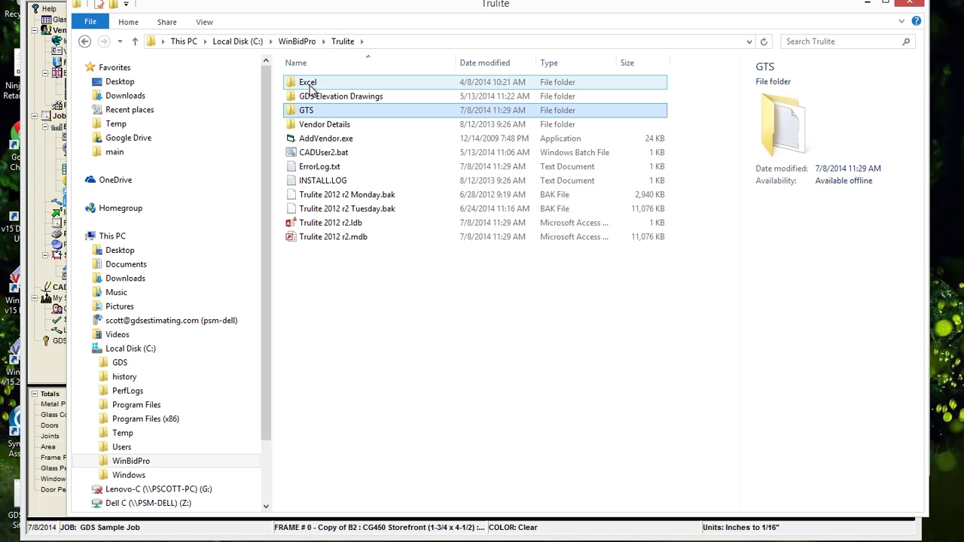
double_click(310, 87)
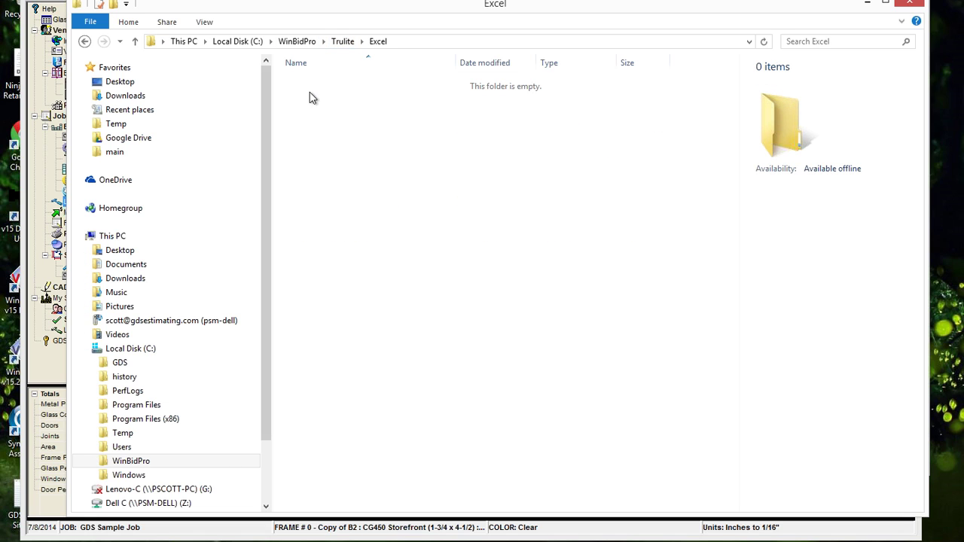
left_click(350, 42)
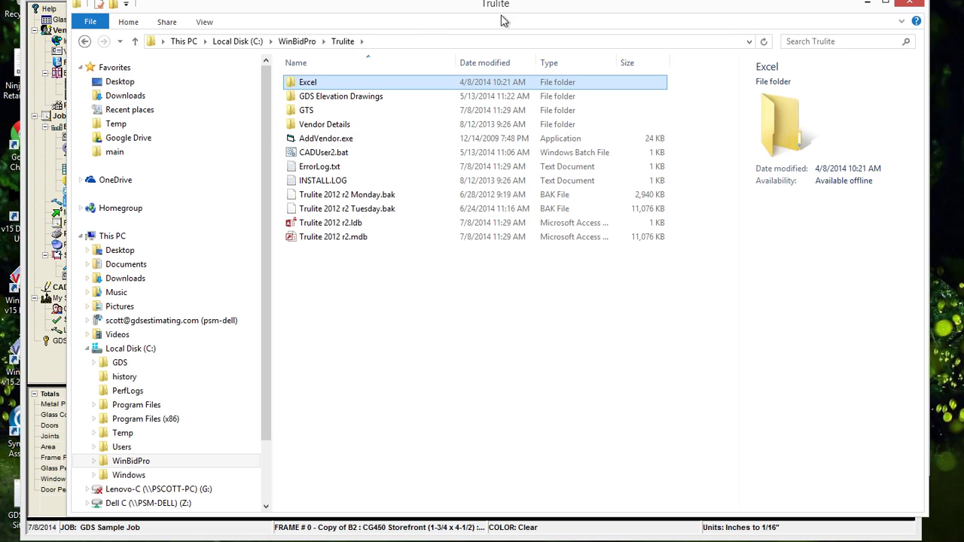
left_click(867, 5)
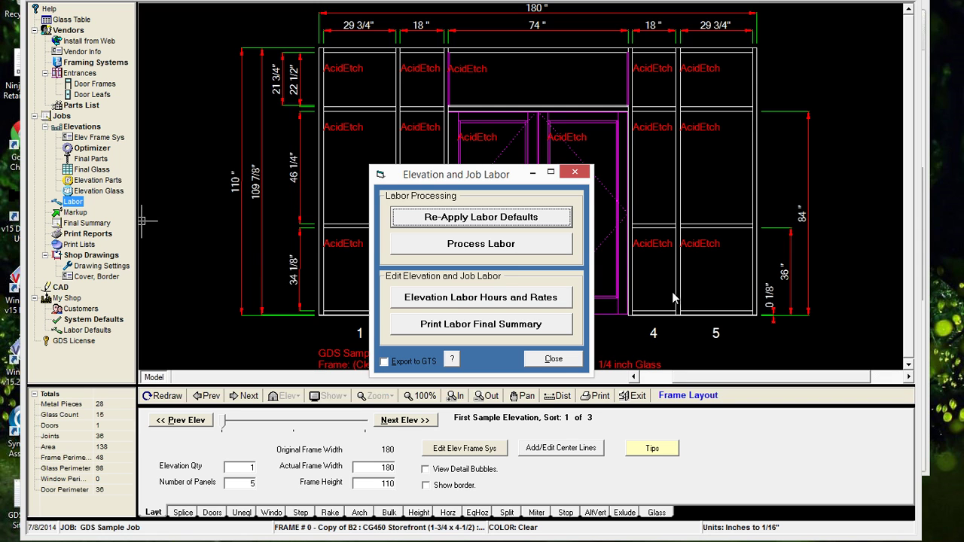
Review the First Sample Elevation's labor rates and job-related charges and close the job's labor window
left_click(560, 301)
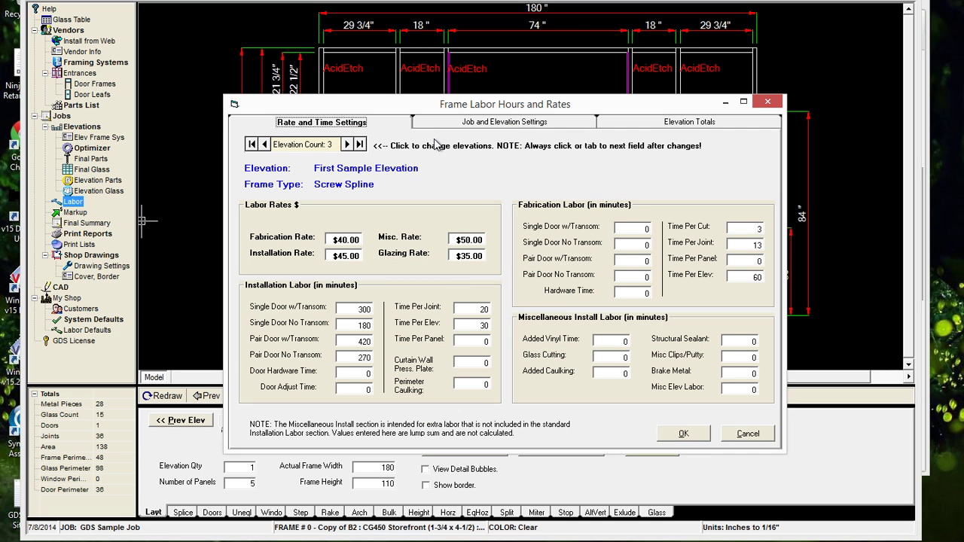
left_click(459, 125)
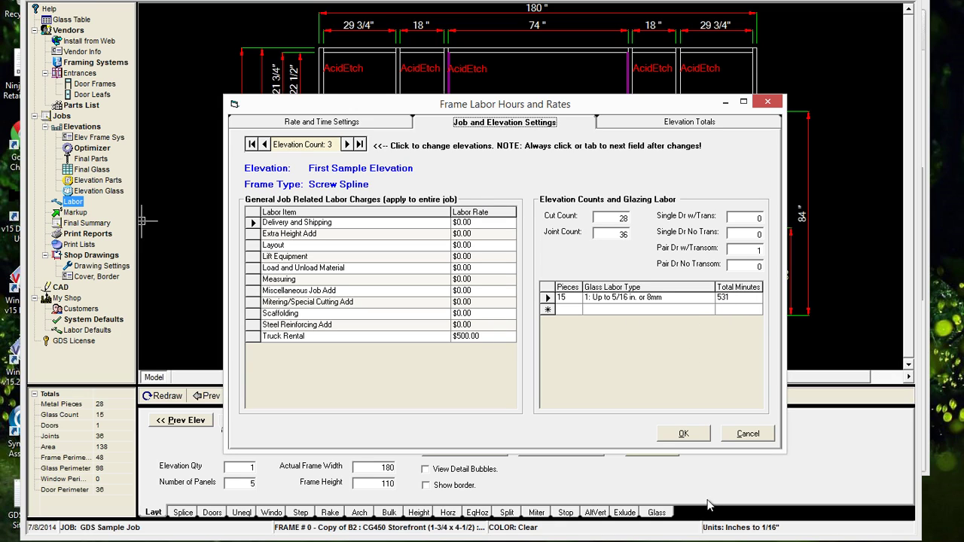
left_click(696, 438)
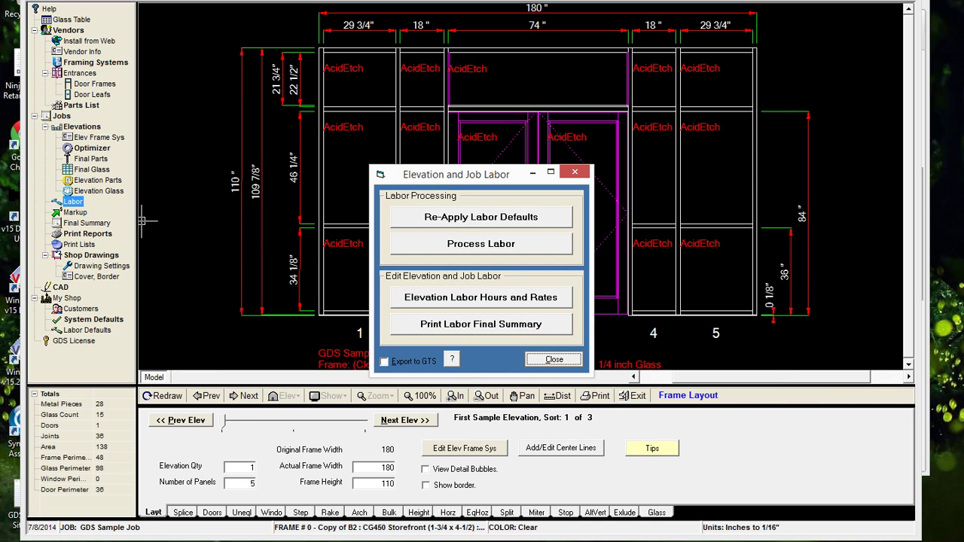
left_click(554, 359)
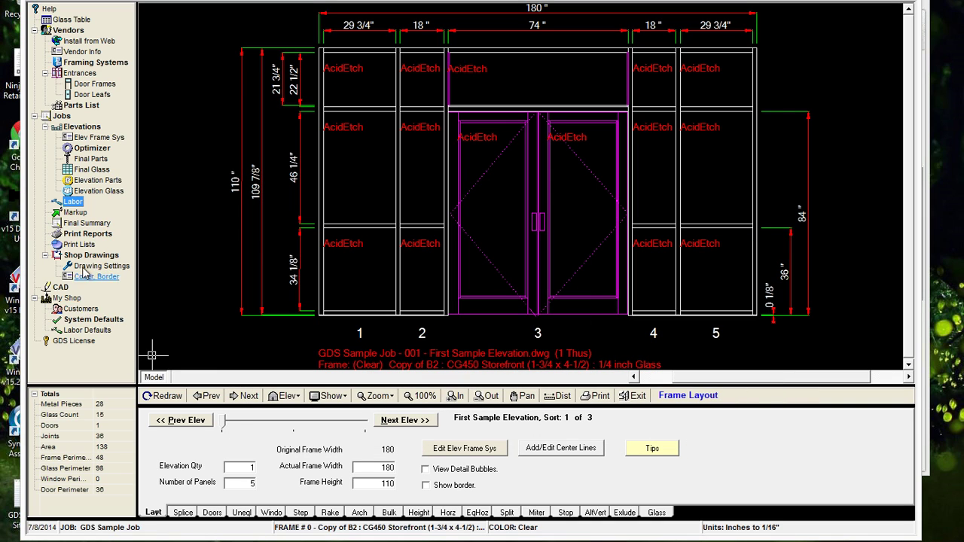
Review the default glazing labor settings for man count by glass size and the available framing system types, and close the labor defaults
left_click(86, 330)
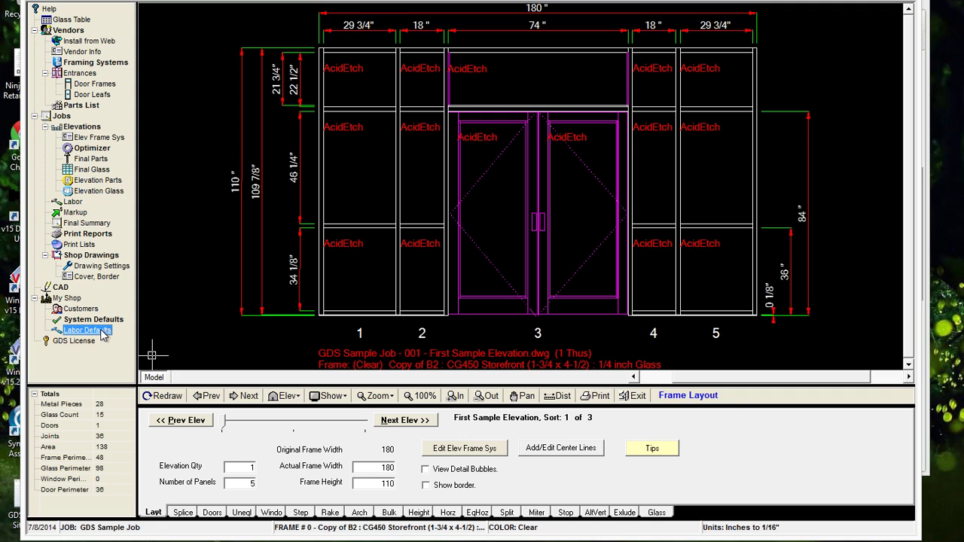
double_click(103, 335)
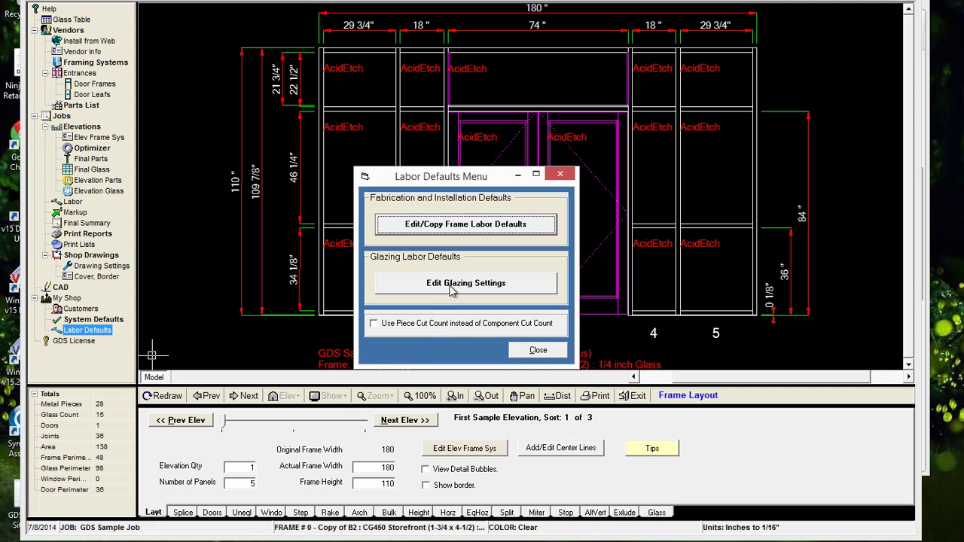
left_click(423, 292)
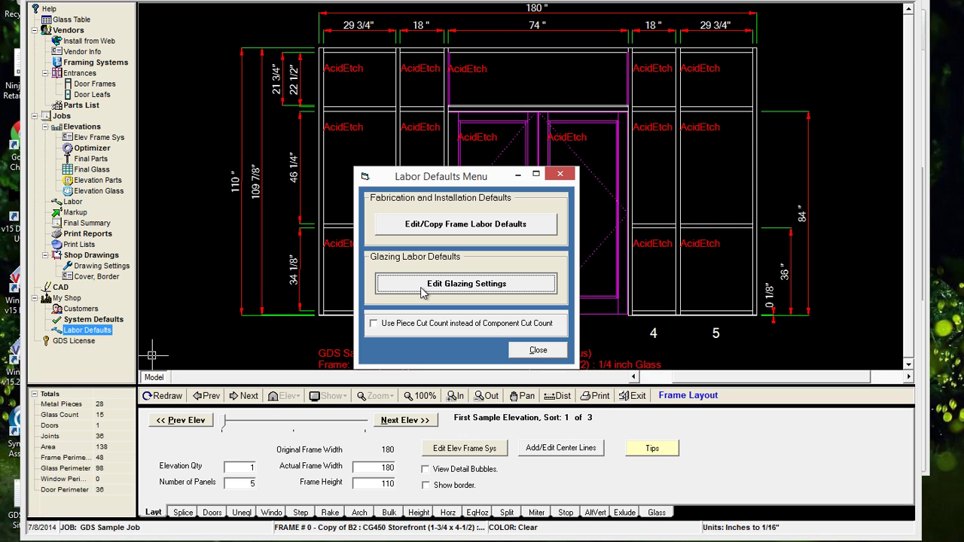
left_click(422, 293)
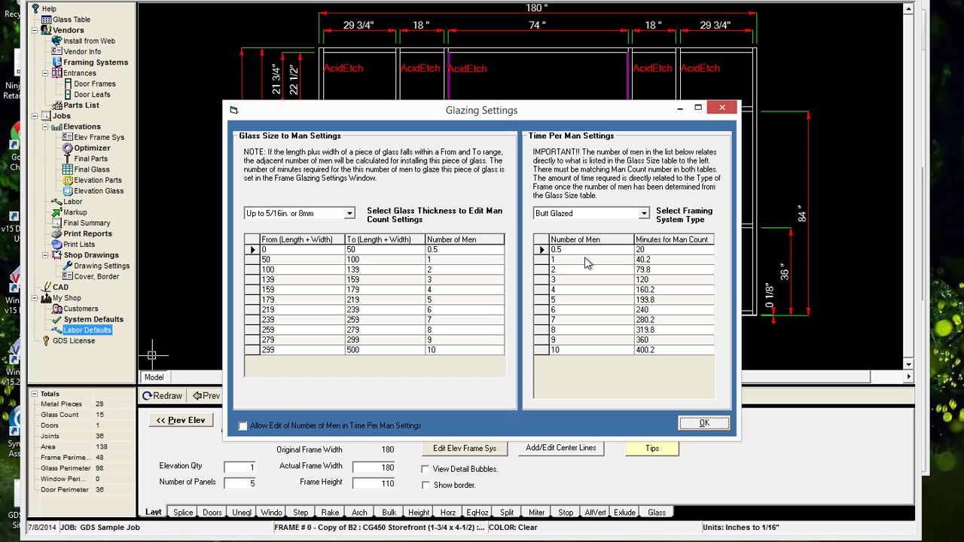
left_click(644, 215)
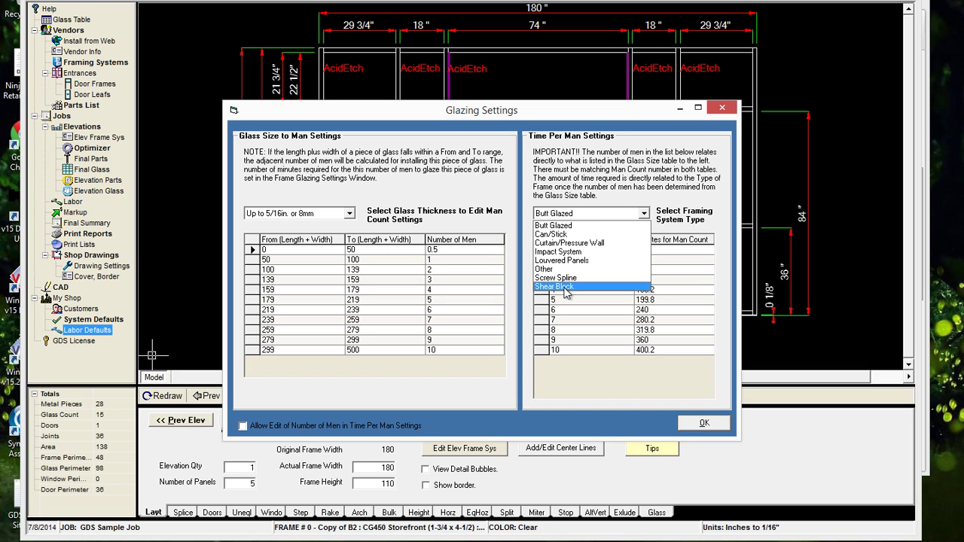
left_click(716, 426)
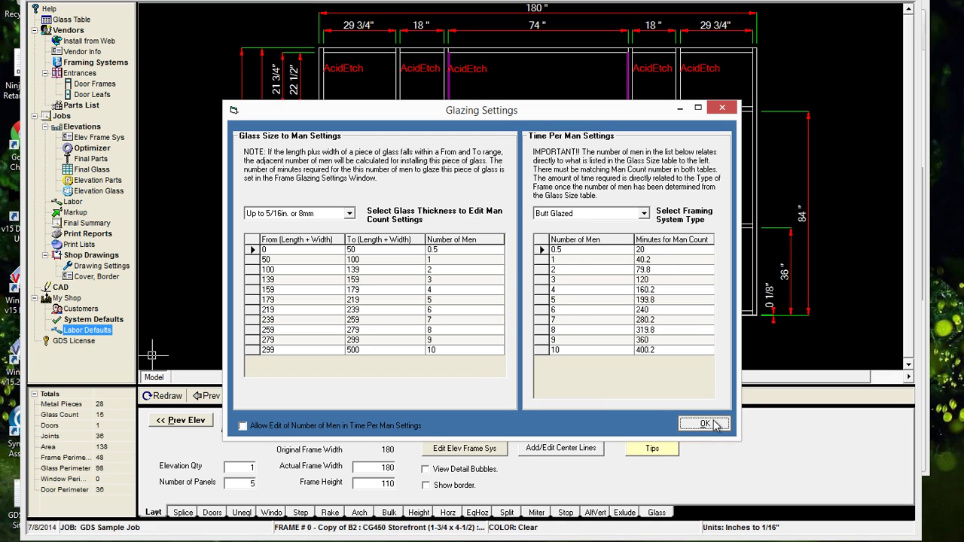
left_click(542, 351)
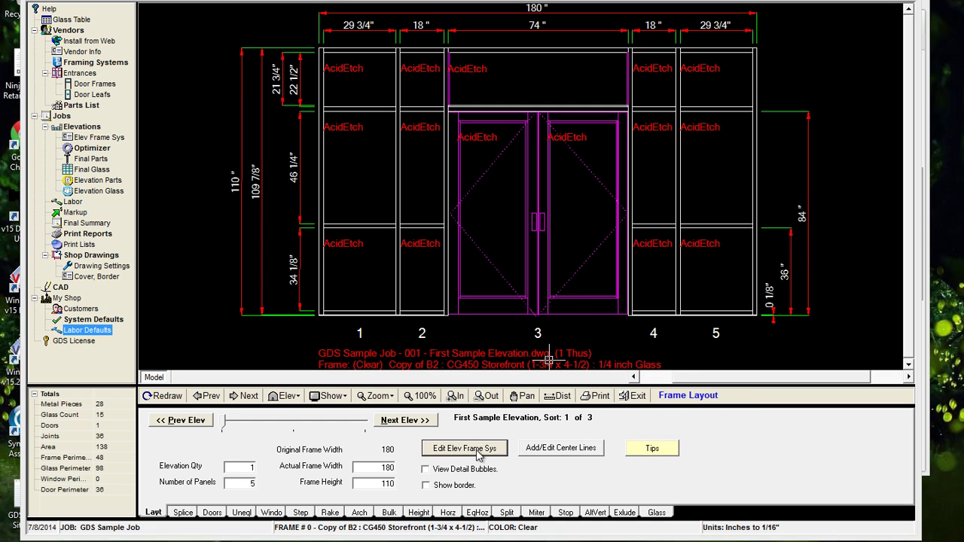
Check the frame type of the First Sample and Second elevations' framing systems and view the Second elevation's assigned glass
left_click(476, 452)
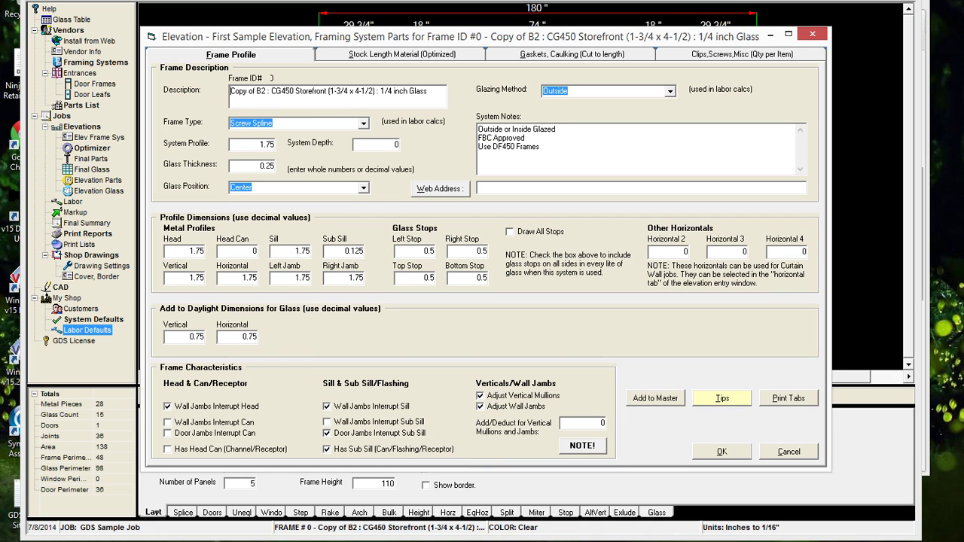
left_click(733, 454)
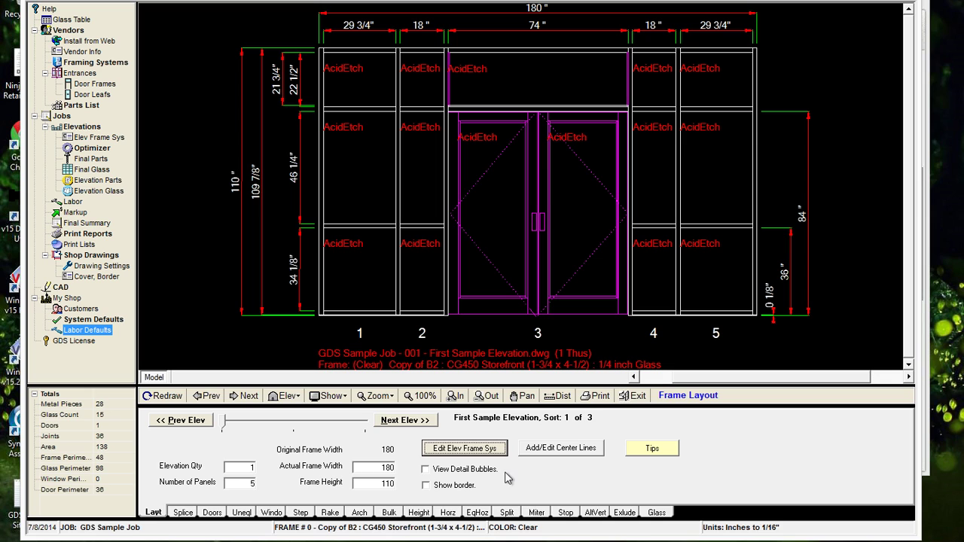
left_click(435, 421)
left_click(463, 449)
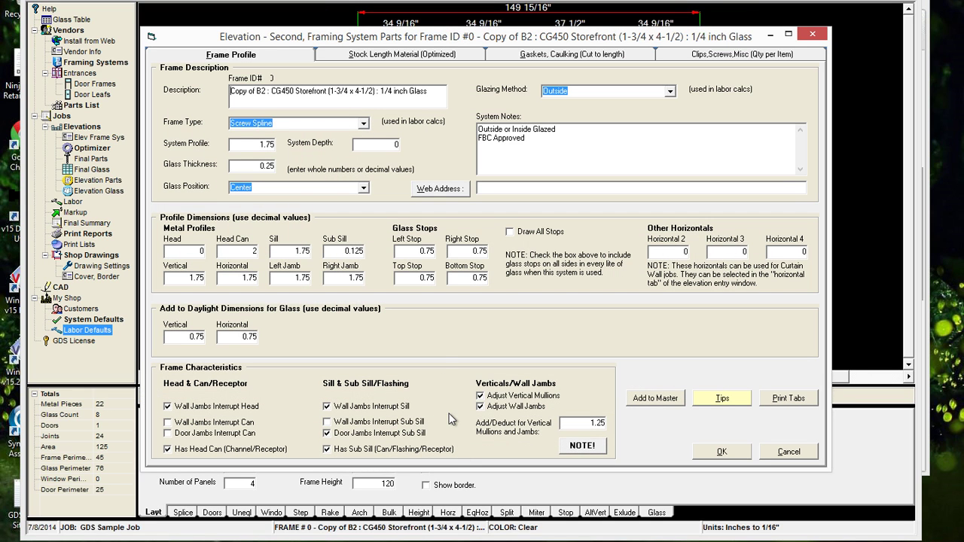
left_click(736, 453)
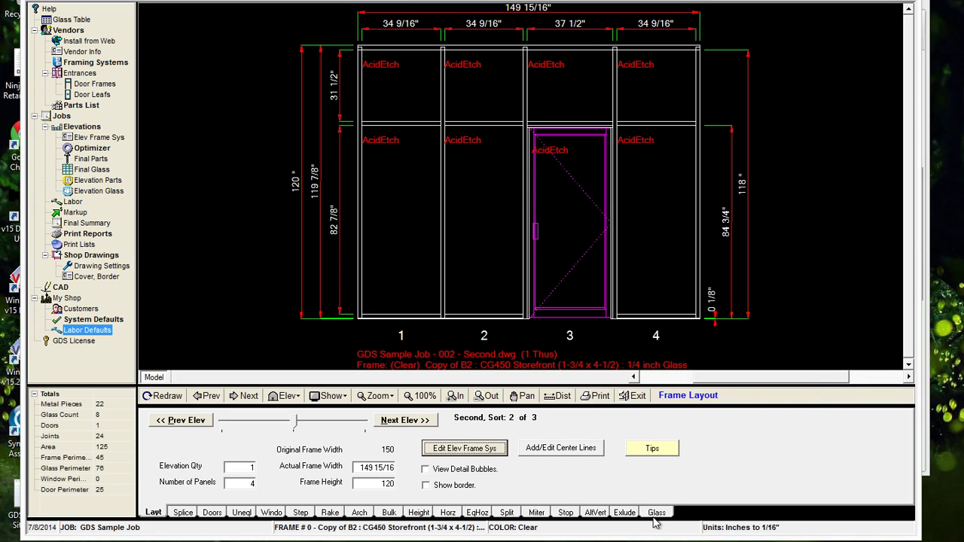
left_click(657, 513)
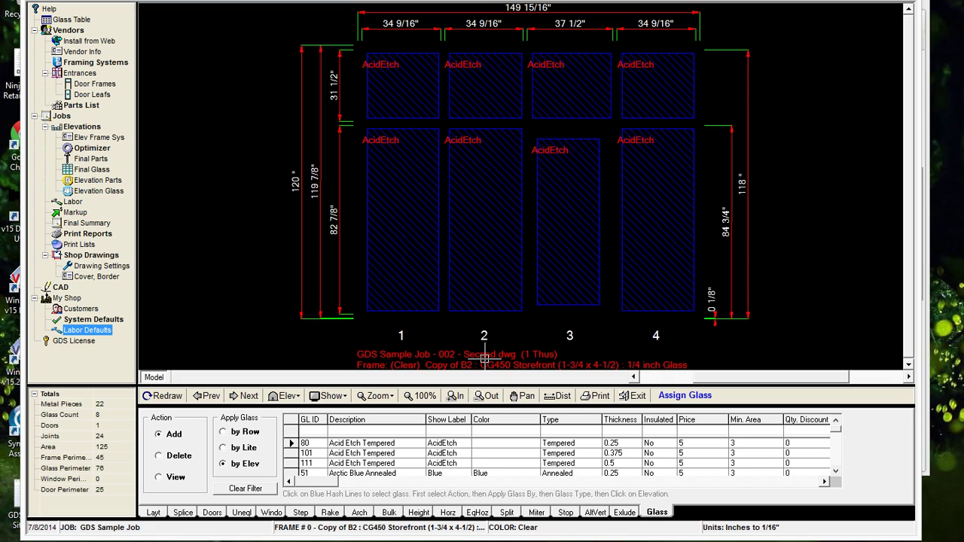
Review the default glazing minutes per man count for the Screw Spline framing type and close the labor defaults
left_click(95, 332)
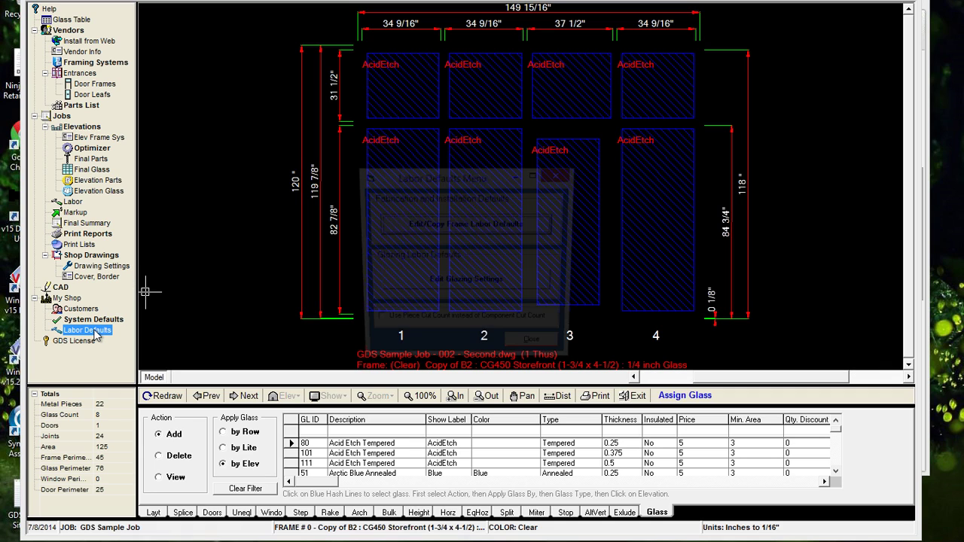
left_click(459, 284)
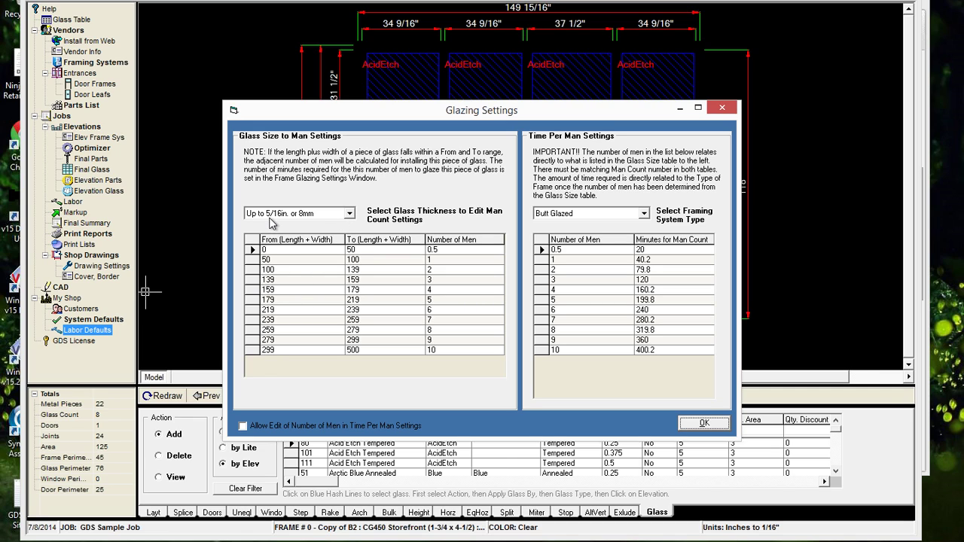
left_click(561, 217)
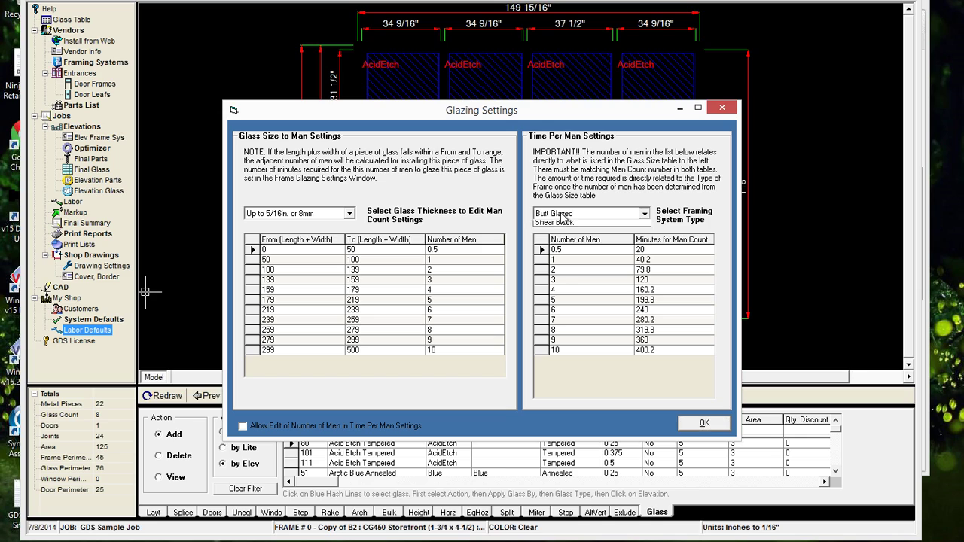
left_click(564, 279)
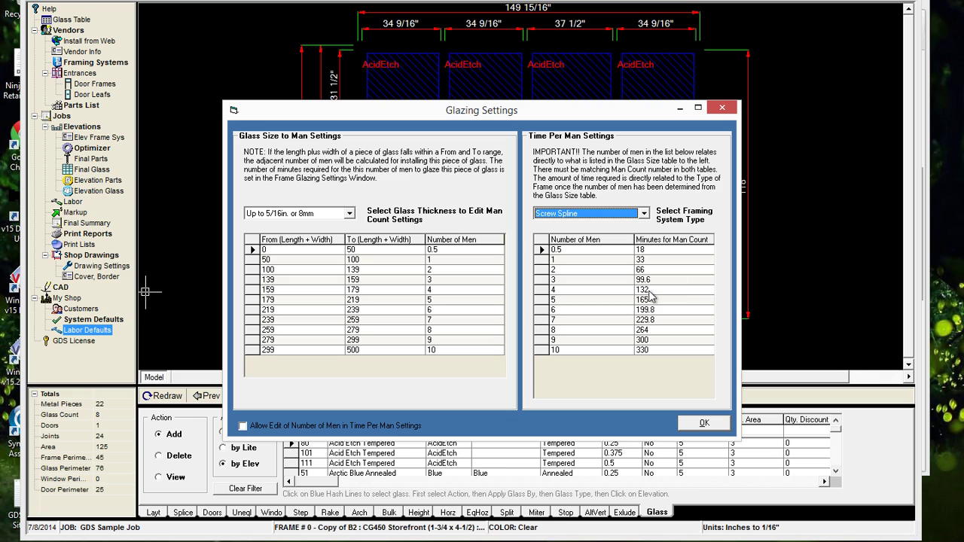
left_click(702, 426)
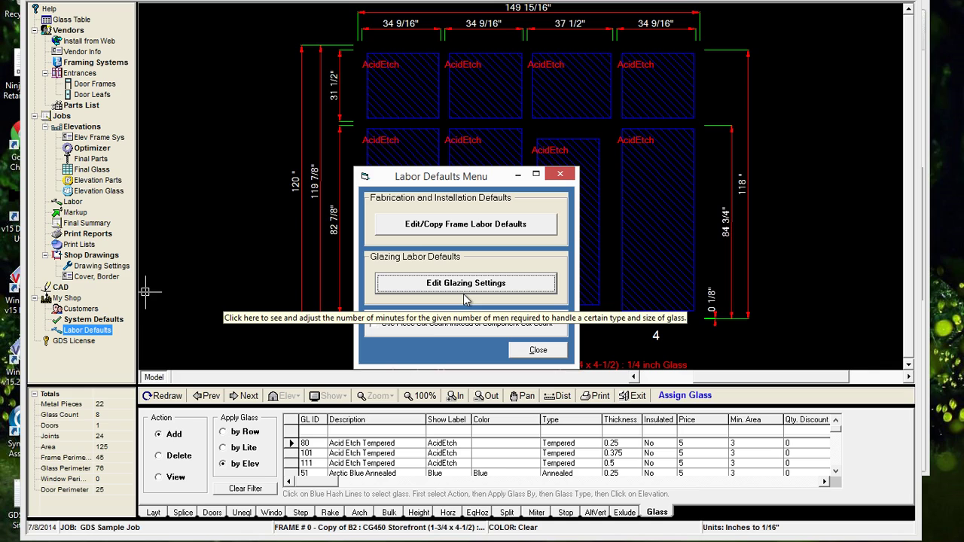
left_click(538, 350)
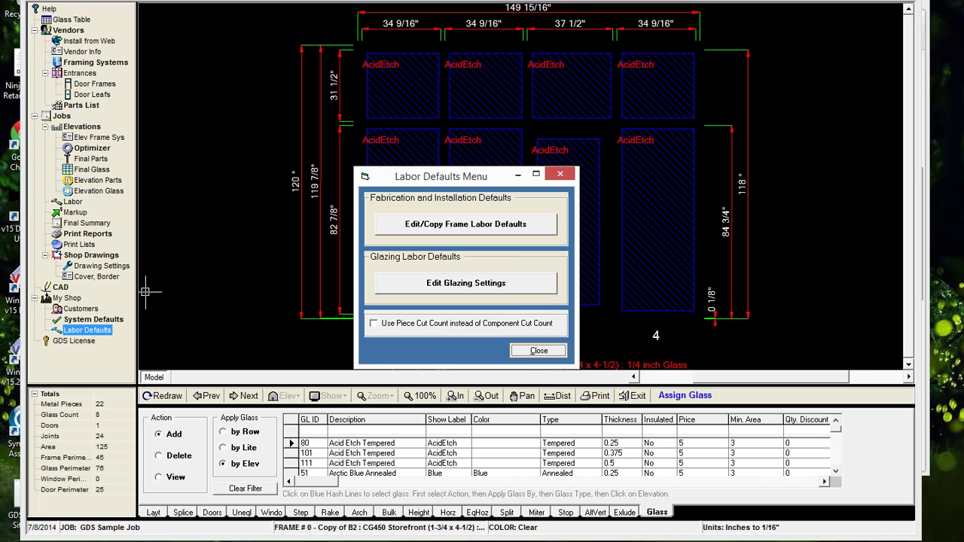